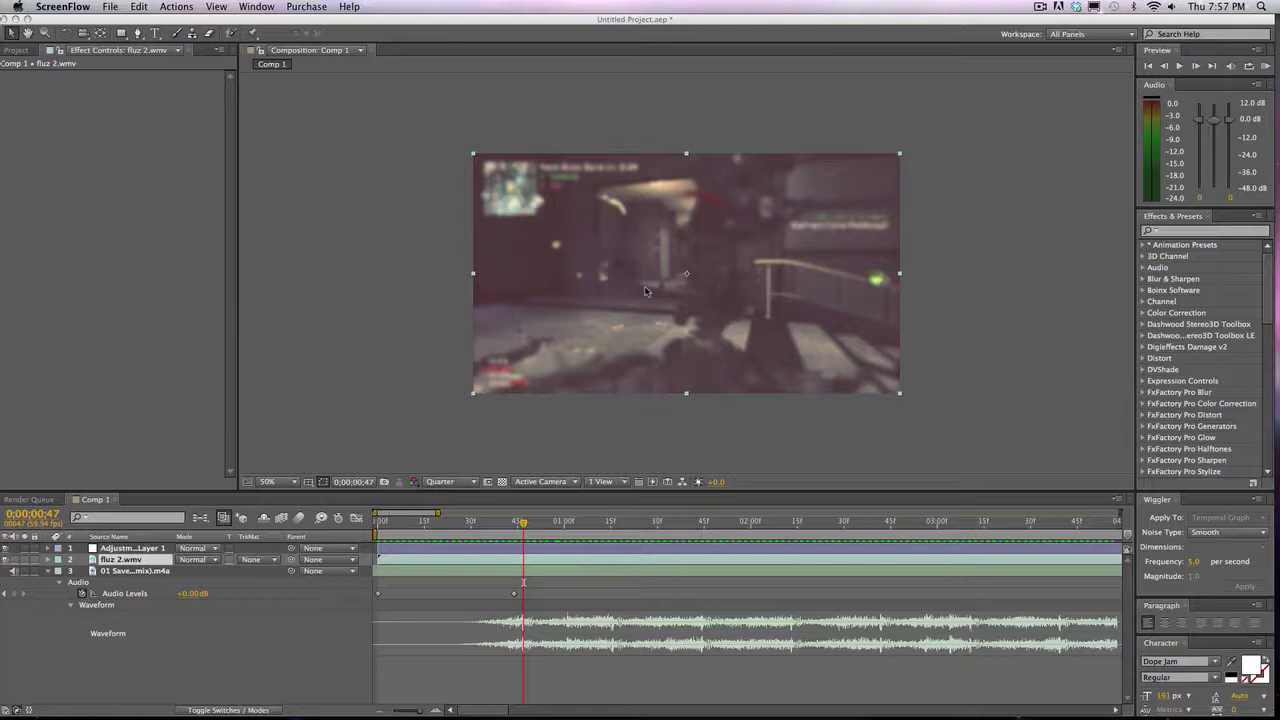
# Step: Expand the music layer's waveform and scrub the beats from 0;00;00;26 to 0;00;02;14
pyautogui.click(49, 575)
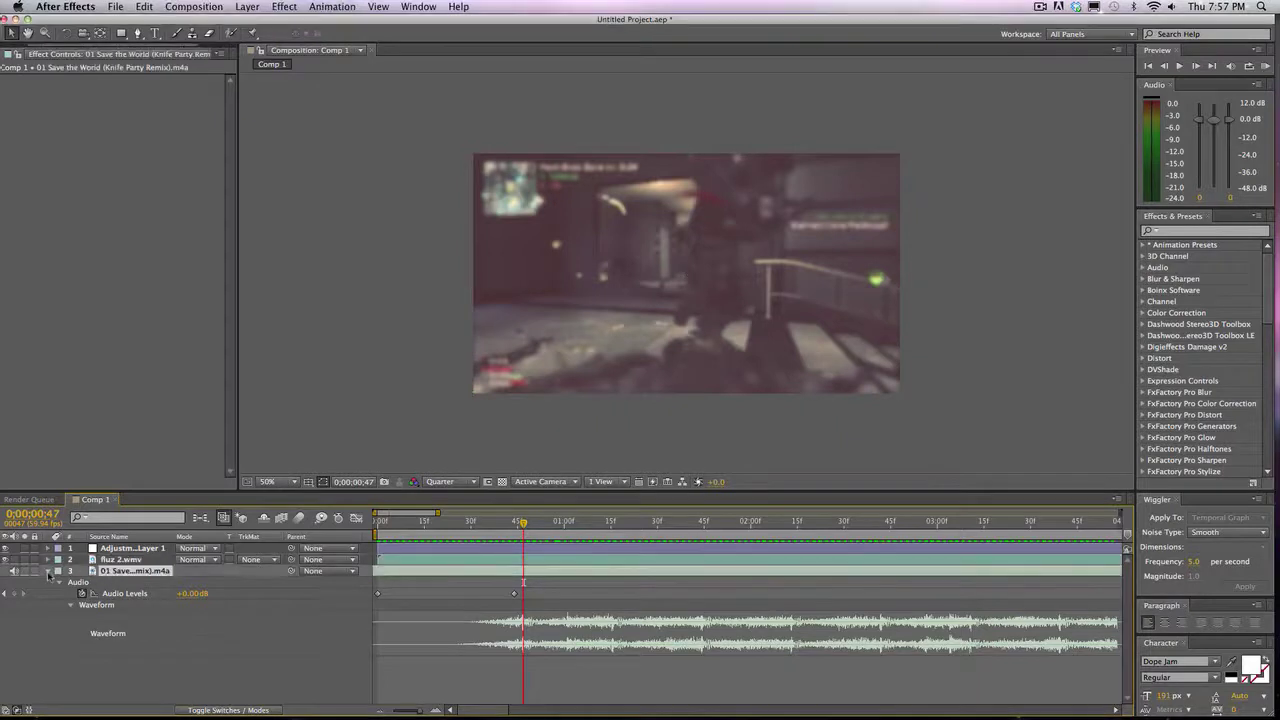
pyautogui.click(49, 575)
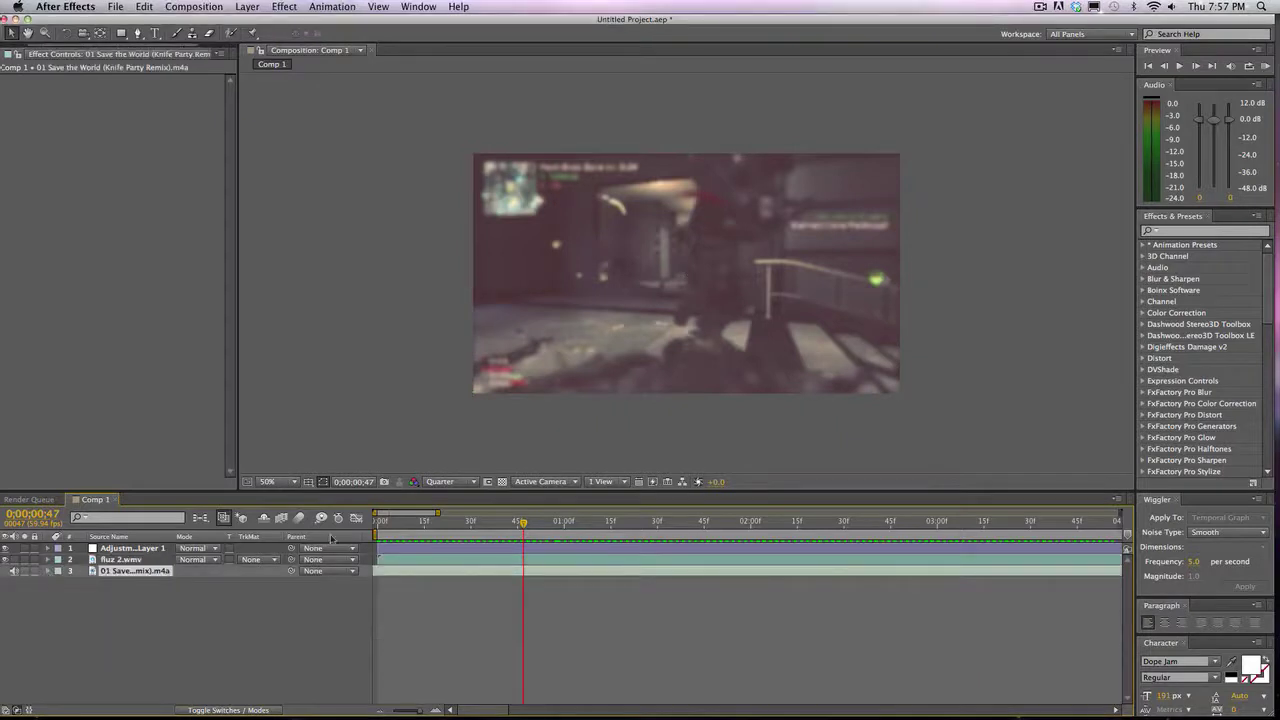
pyautogui.click(47, 571)
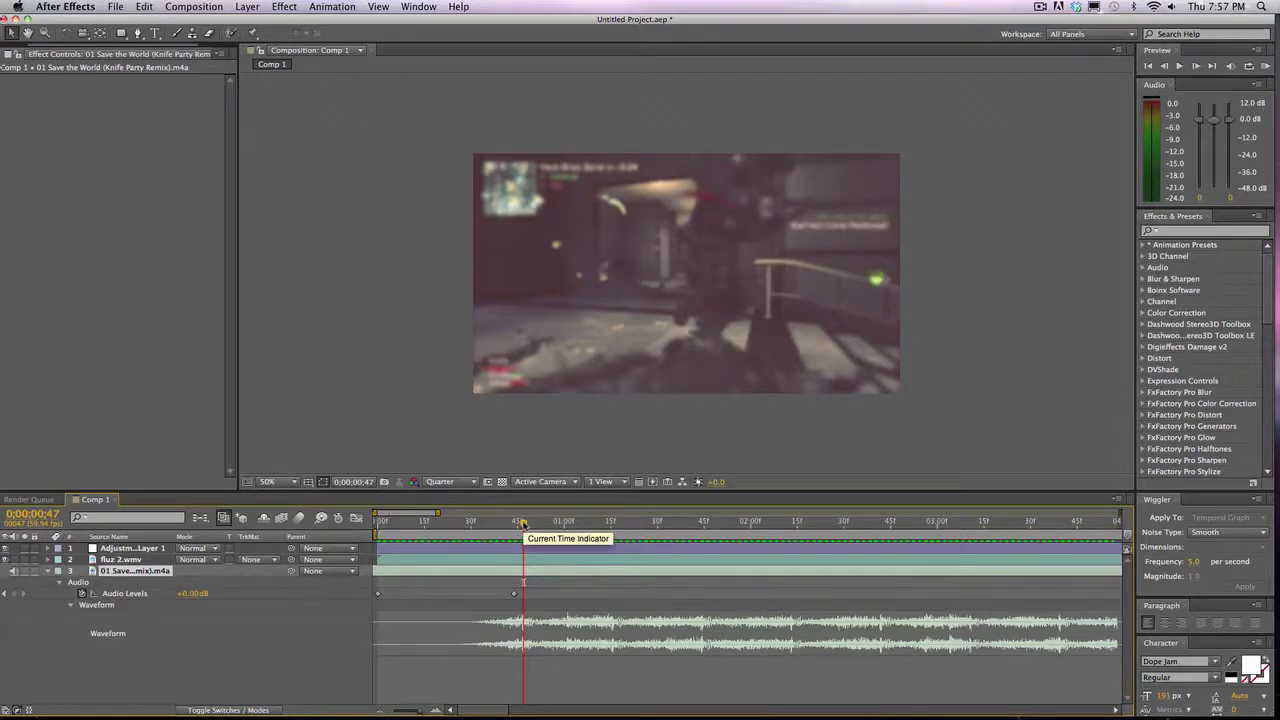
pyautogui.moveTo(522, 524); pyautogui.dragTo(458, 524)
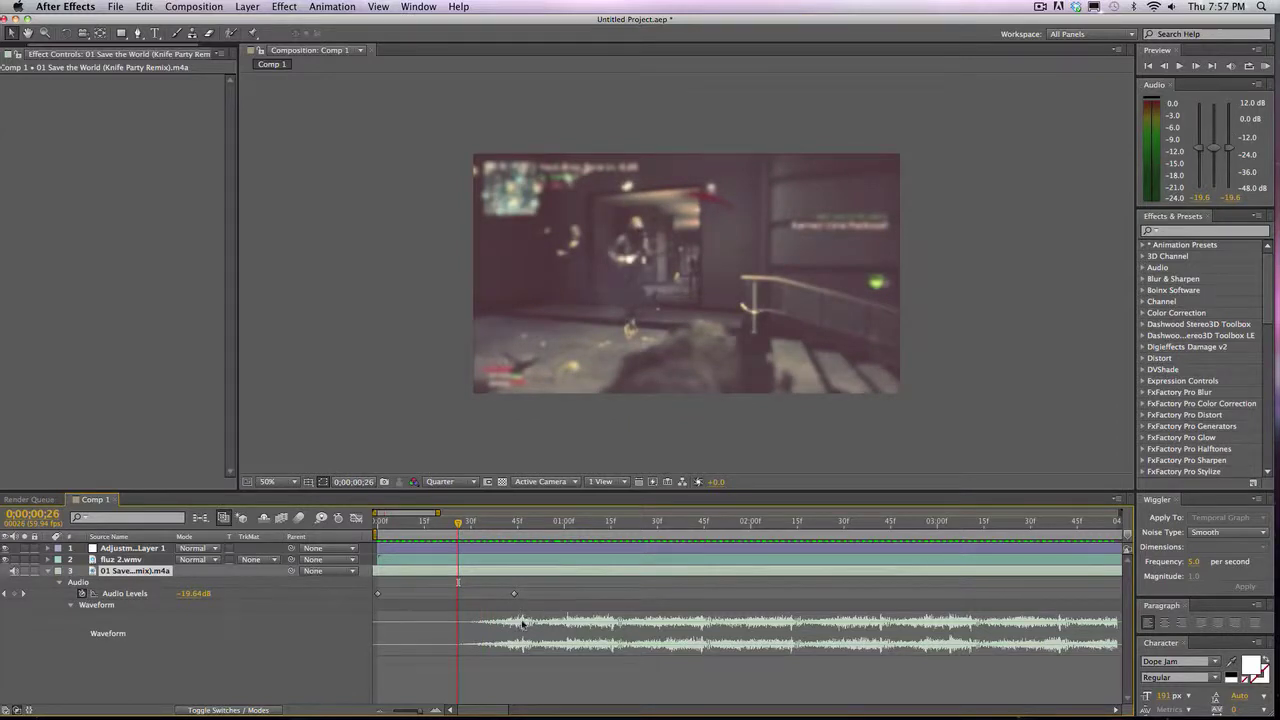
pyautogui.click(522, 523)
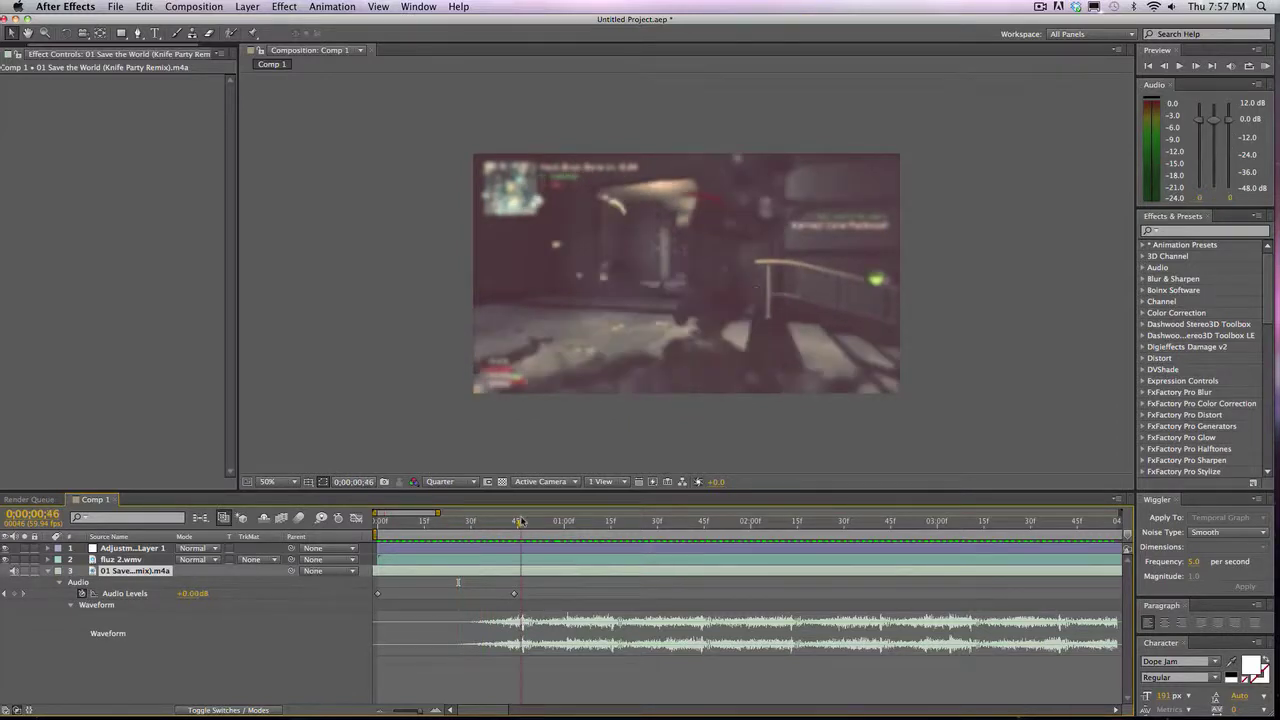
pyautogui.click(613, 523)
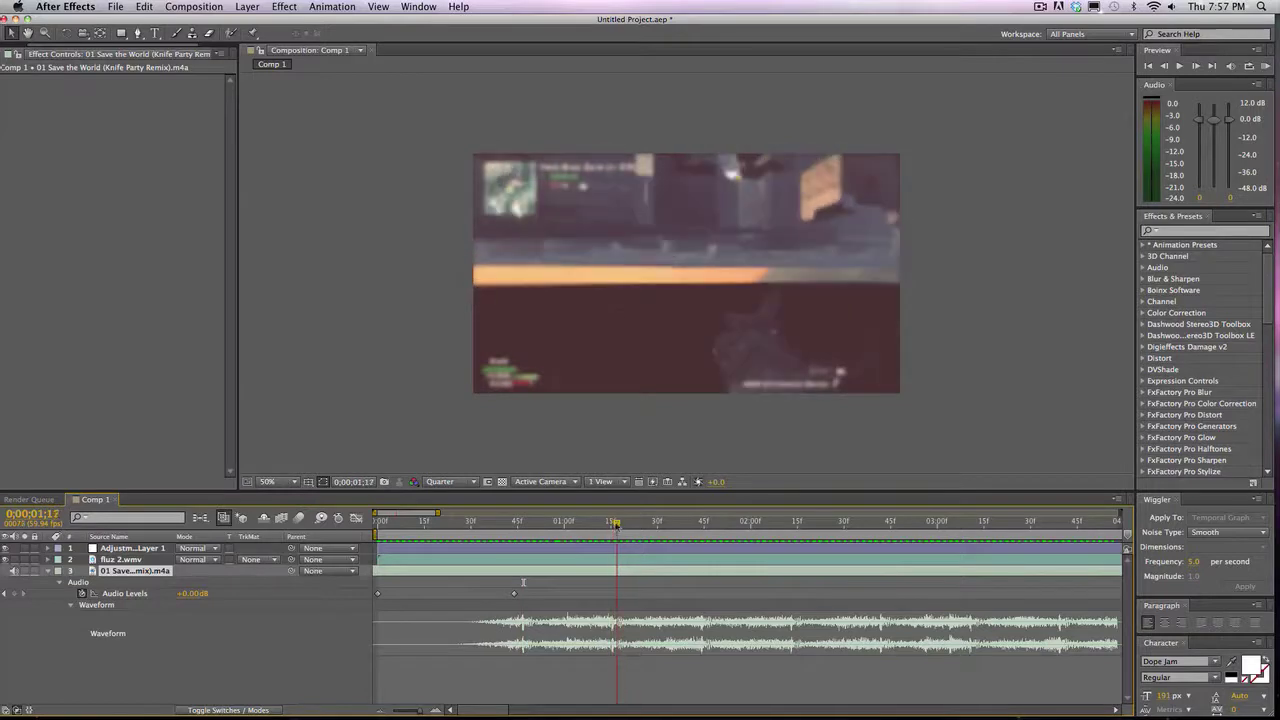
pyautogui.click(702, 523)
pyautogui.click(795, 523)
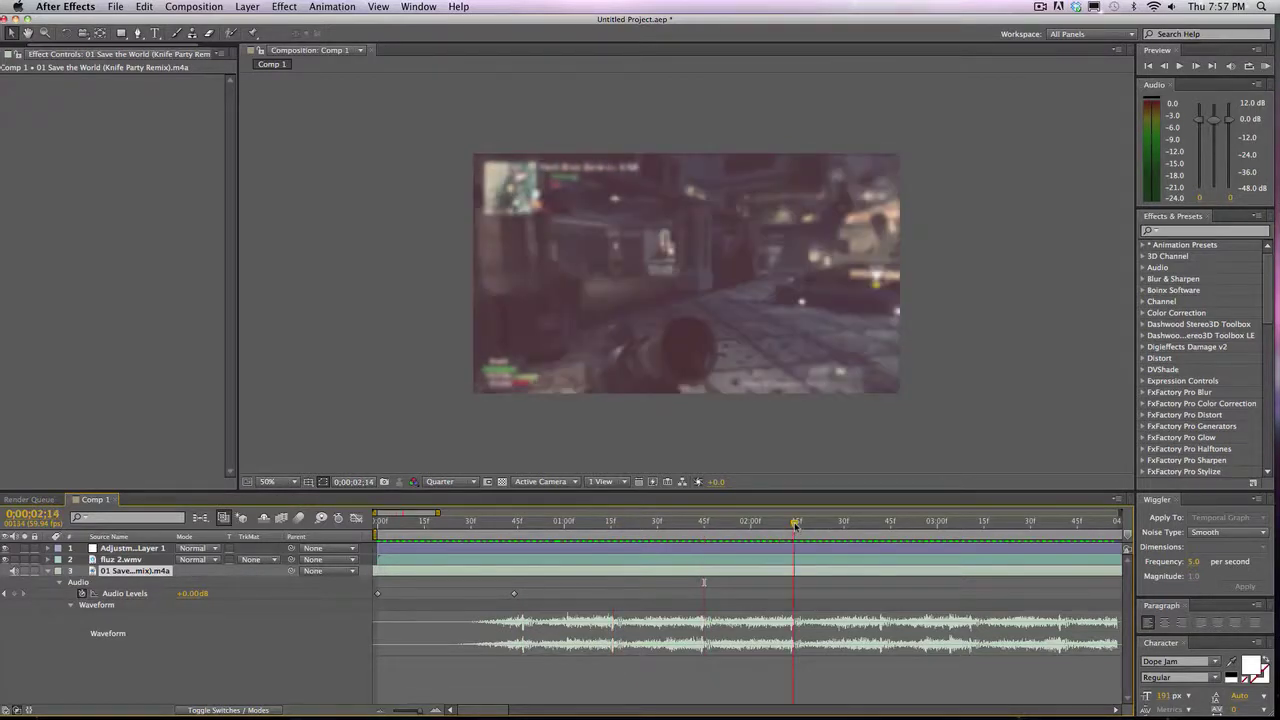
pyautogui.click(792, 523)
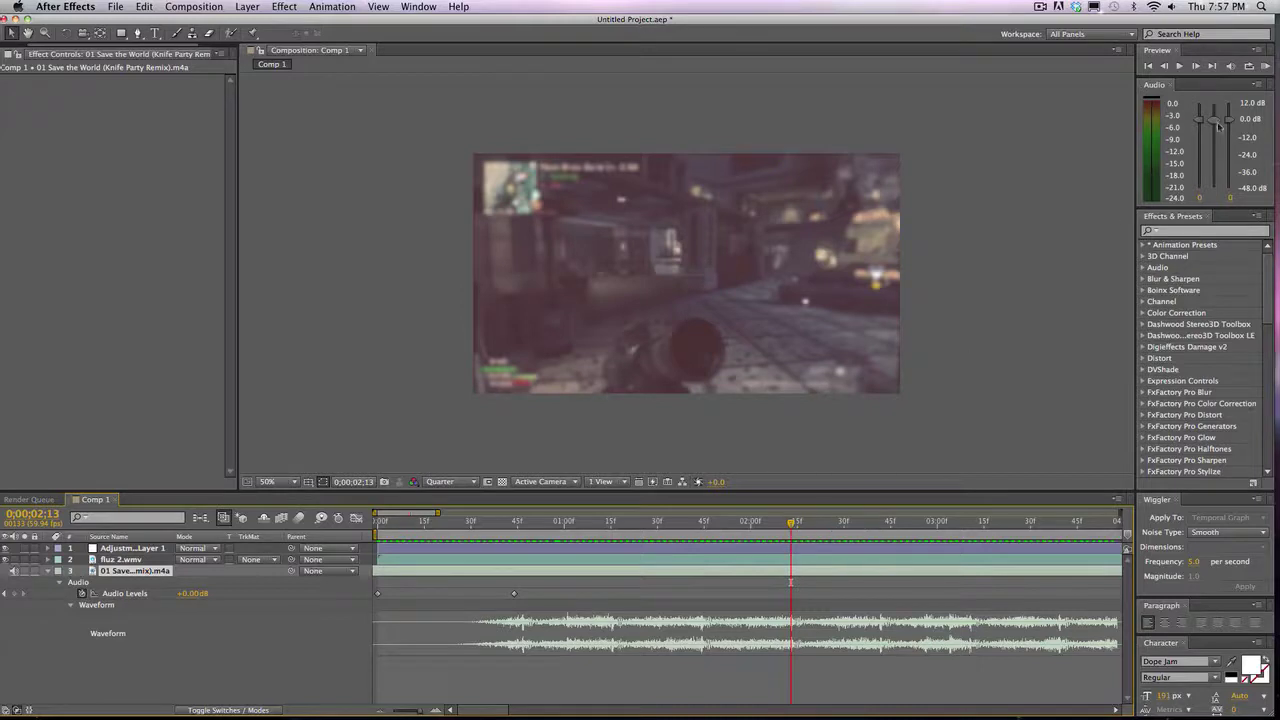
# Step: Preview the comp with audio, park the playhead at 0;00;00;46, and select fluz 2.wmv
pyautogui.click(1266, 67)
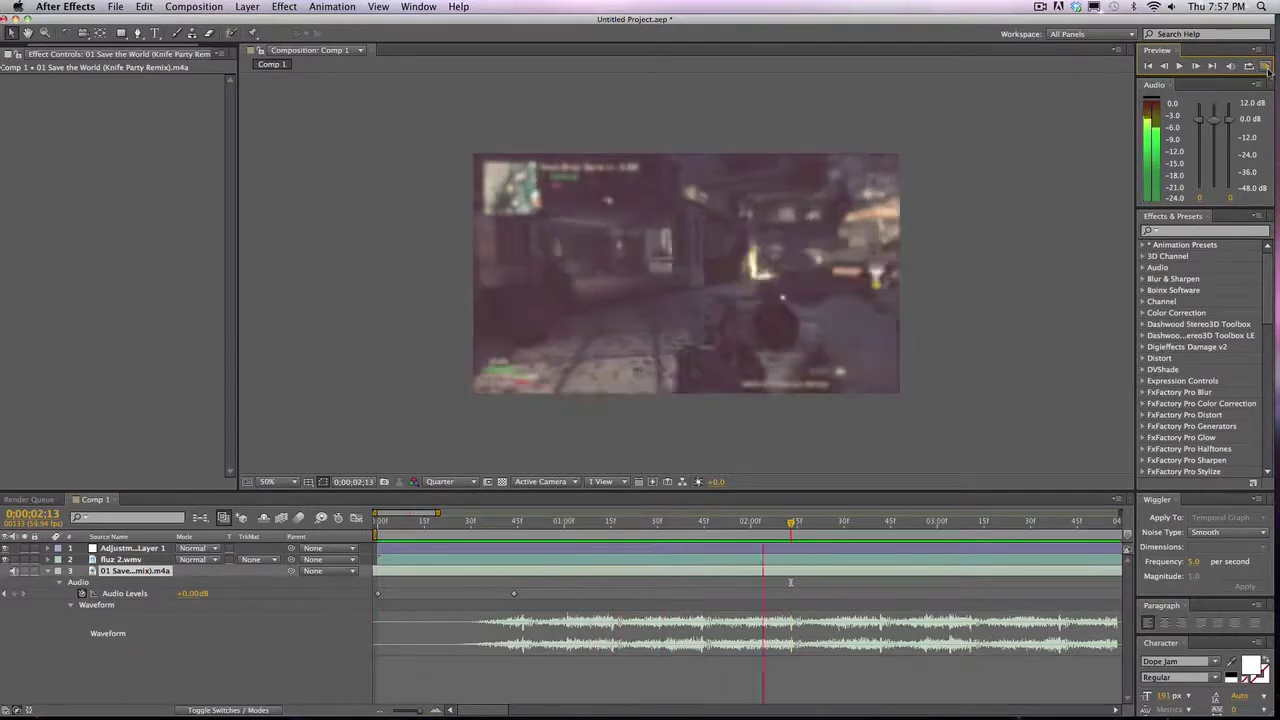
pyautogui.press('space')
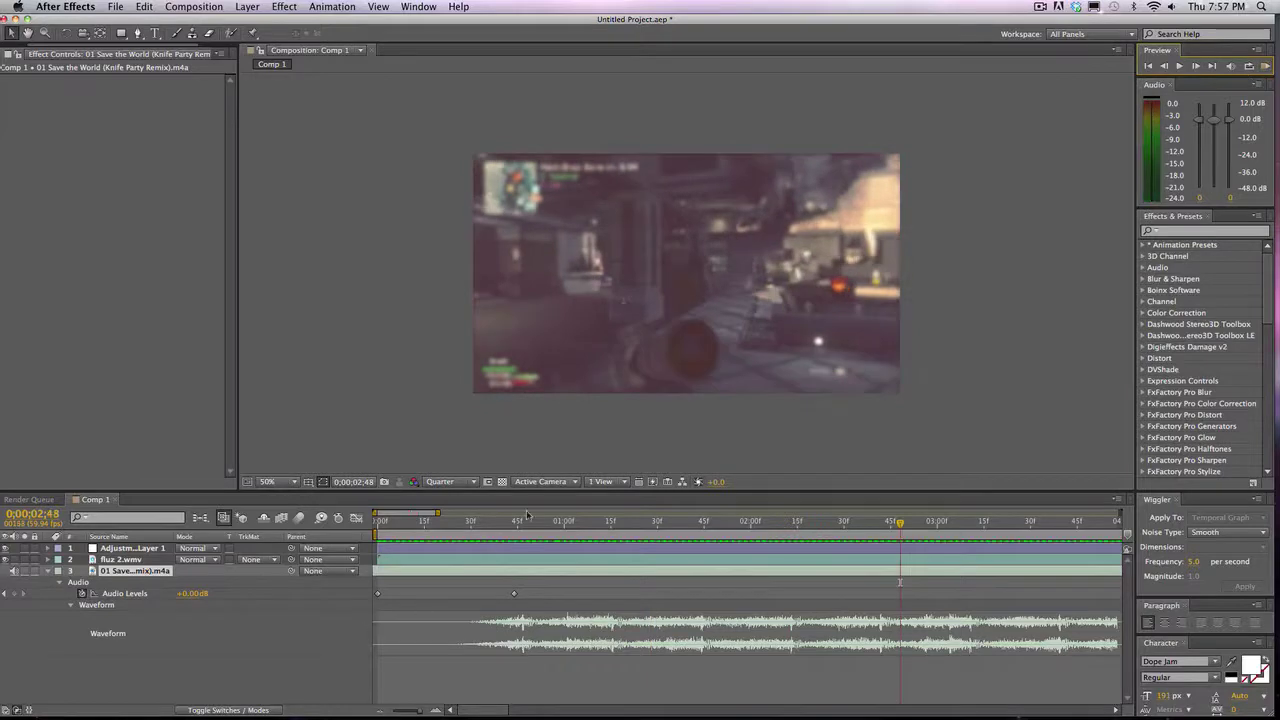
pyautogui.click(516, 521)
pyautogui.moveTo(517, 522); pyautogui.dragTo(520, 522)
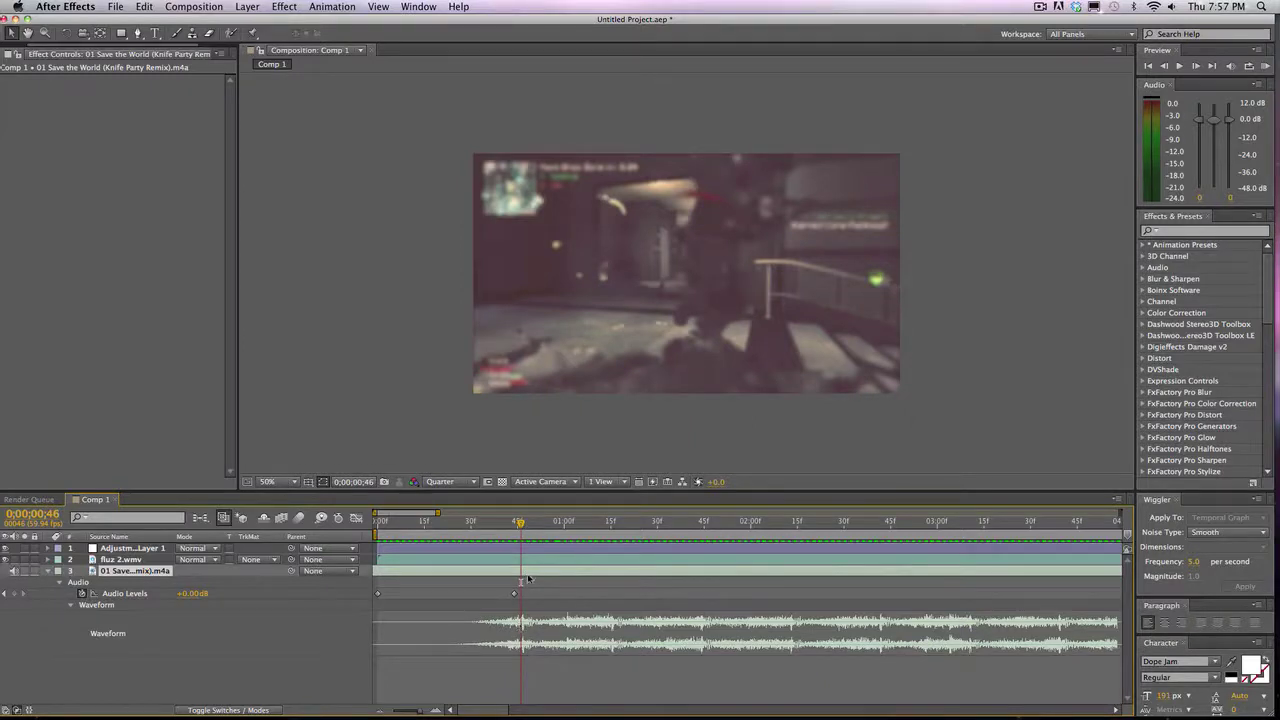
pyautogui.click(527, 562)
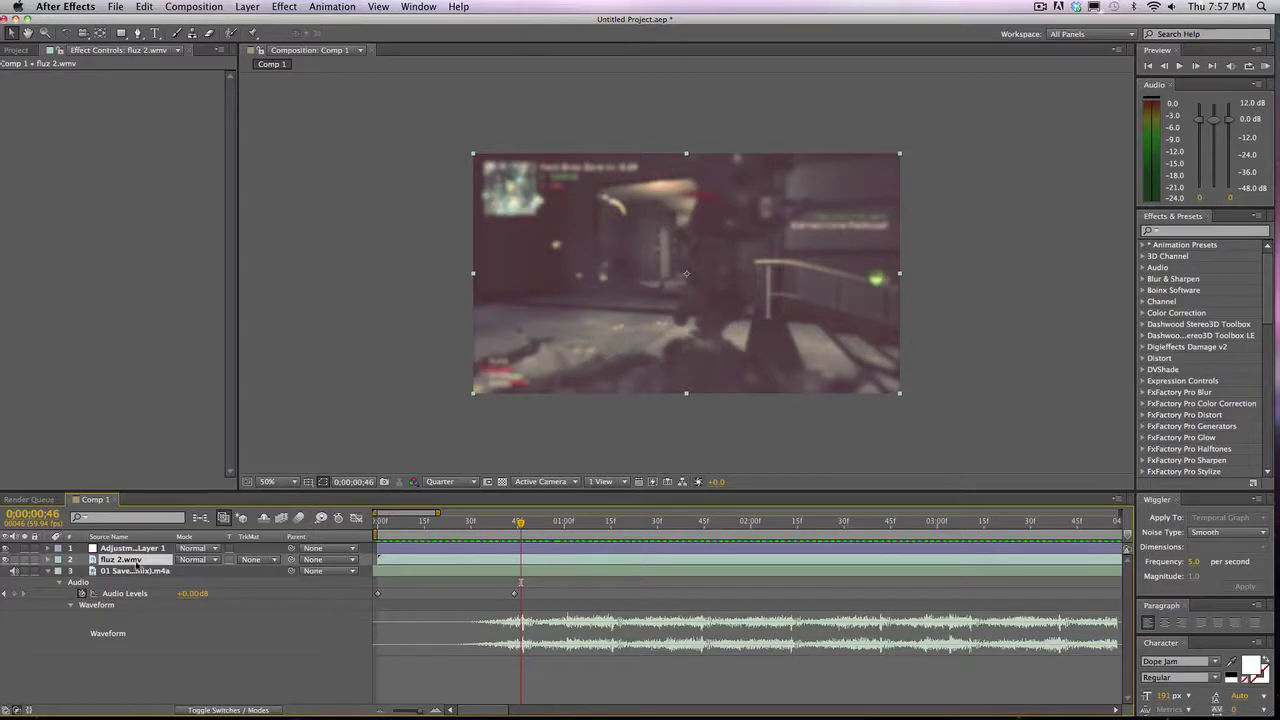
# Step: Show fluz 2.wmv's Scale and keyframe it at 120% on 0;00;00;47
pyautogui.click(48, 560)
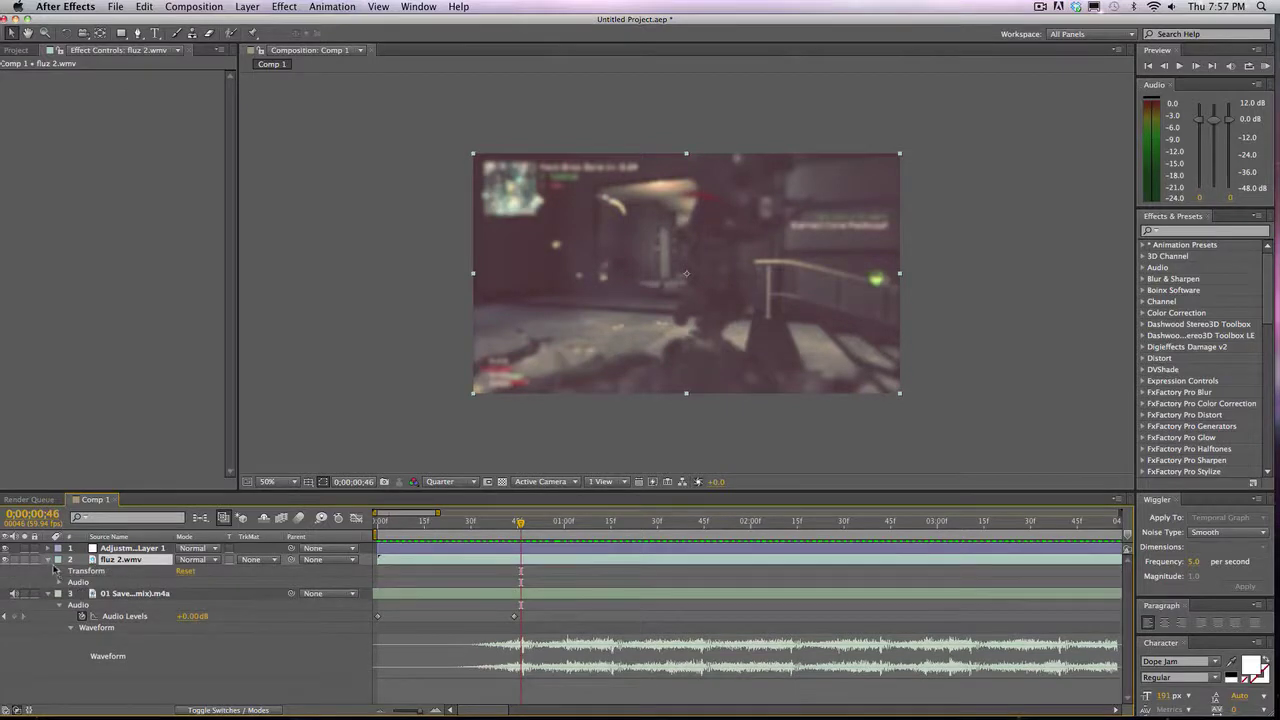
pyautogui.click(48, 560)
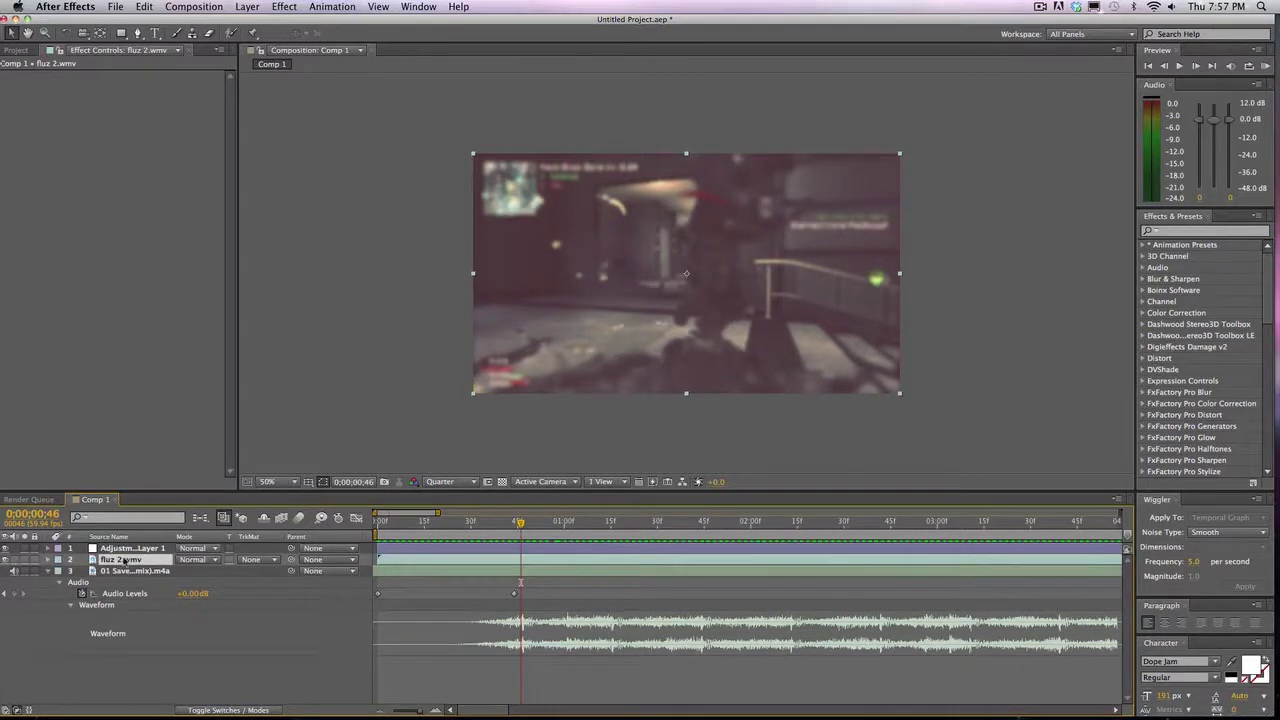
pyautogui.press('s')
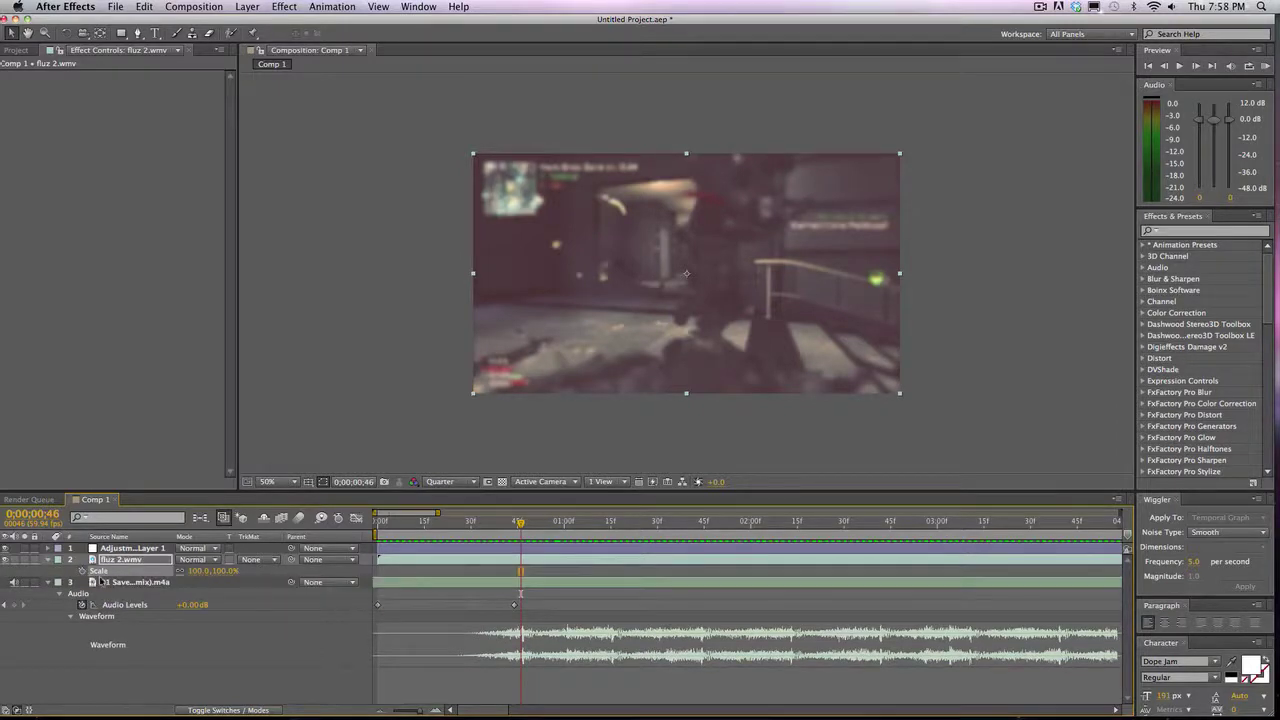
pyautogui.click(1195, 66)
pyautogui.click(1195, 66)
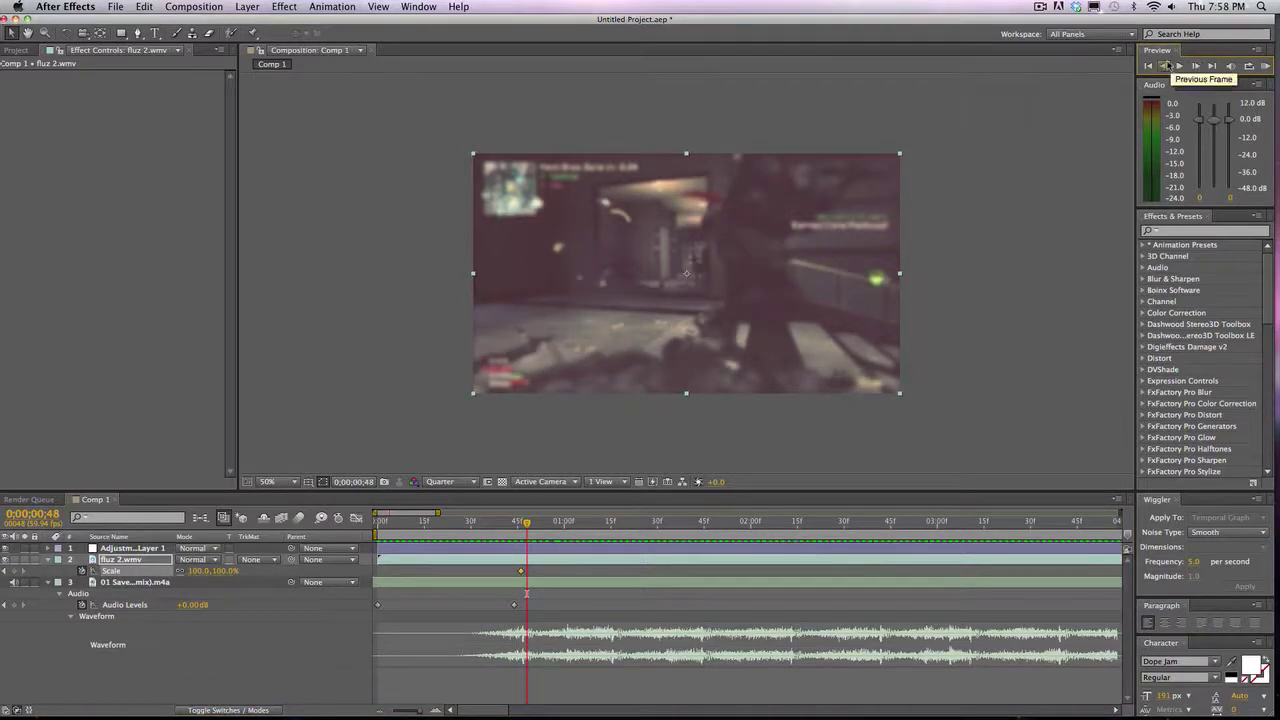
pyautogui.click(1166, 66)
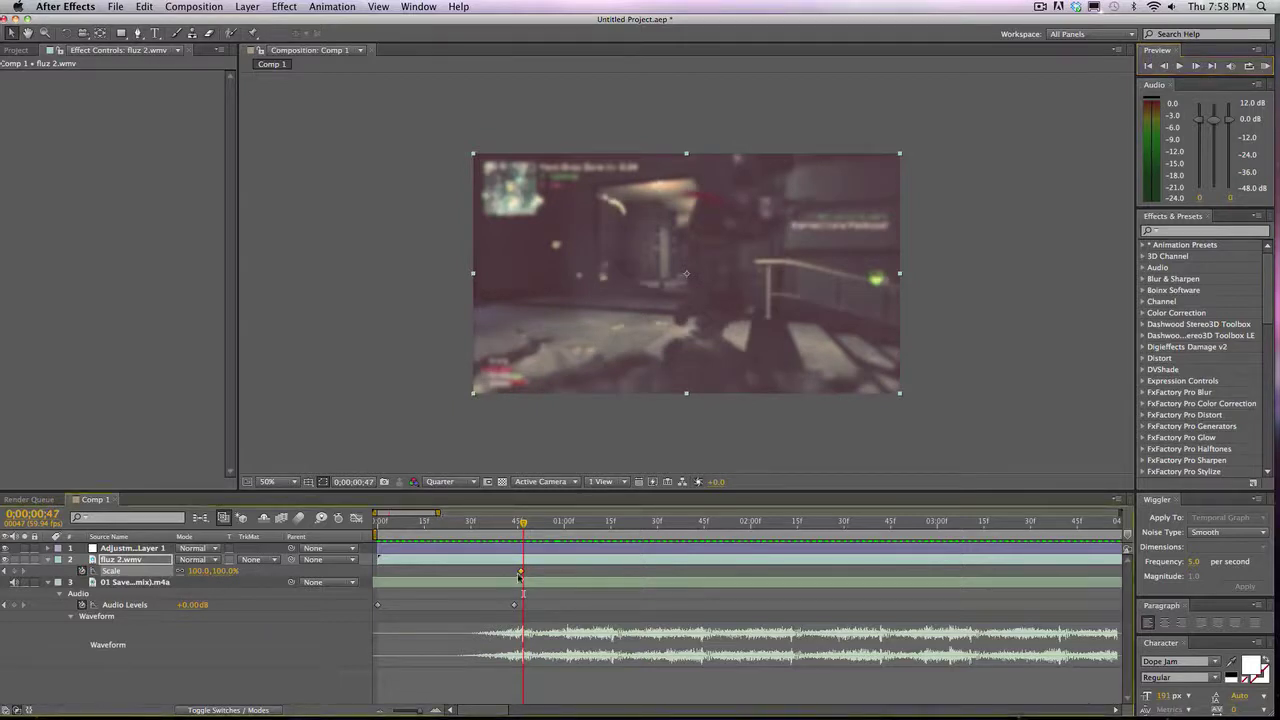
pyautogui.click(5, 571)
pyautogui.click(417, 561)
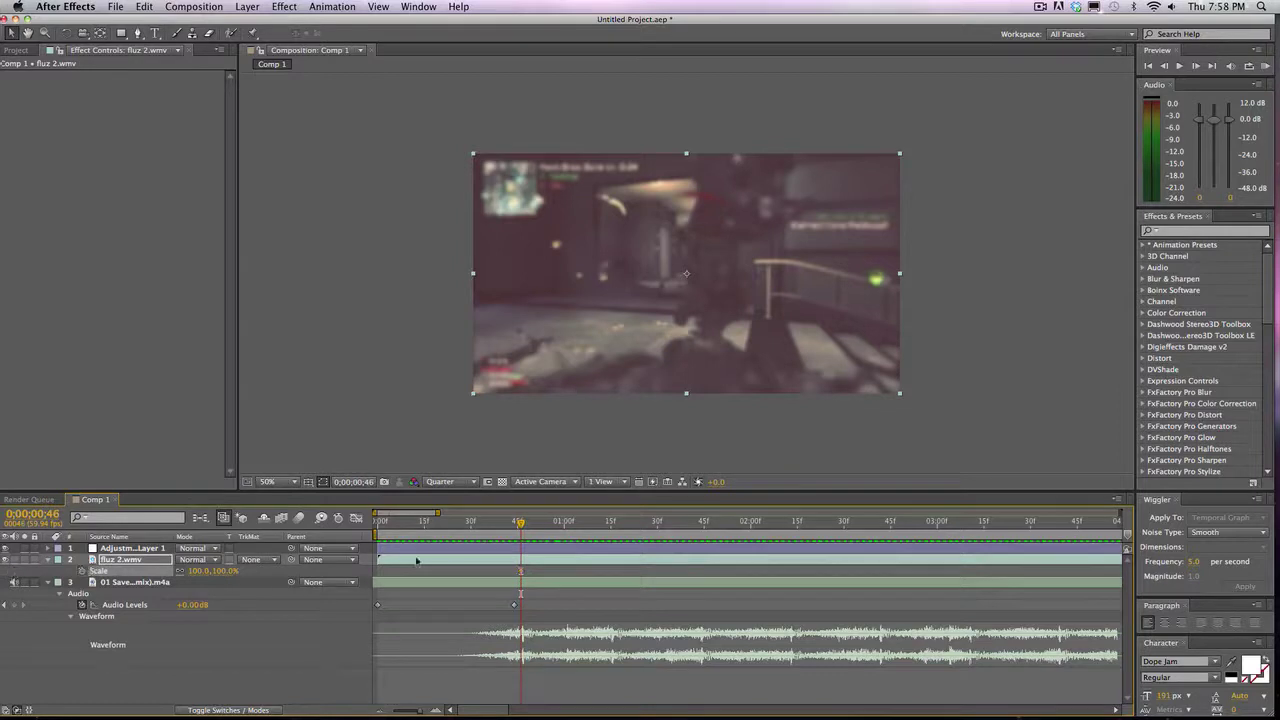
pyautogui.click(1196, 66)
pyautogui.click(83, 571)
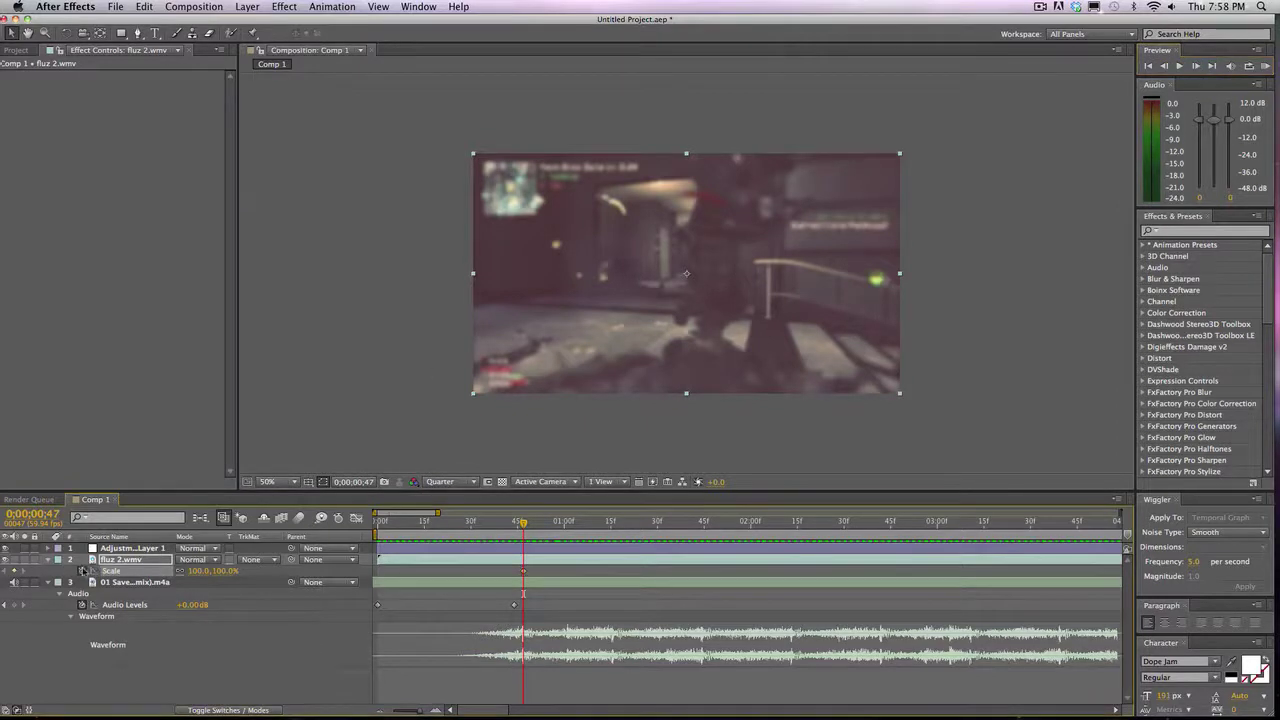
pyautogui.click(200, 571)
pyautogui.write('120')
pyautogui.press('Return')
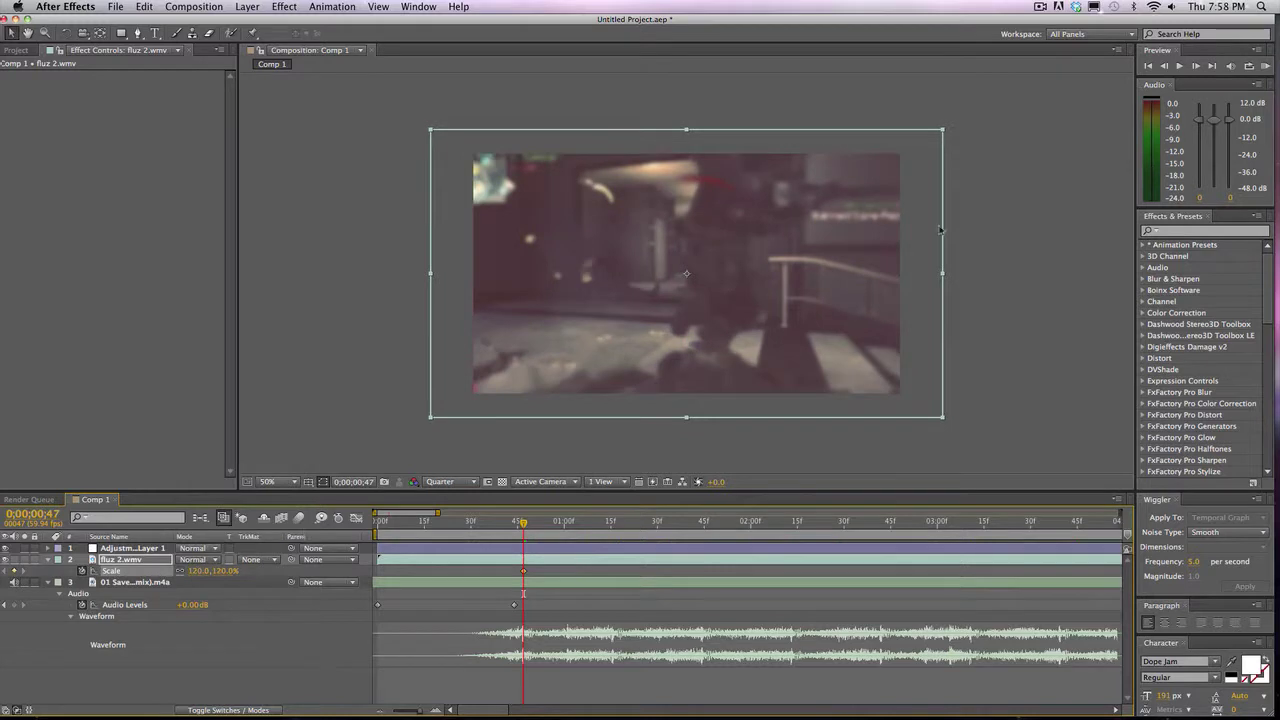
# Step: Add a 100% Scale keyframe at 0;00;00;45
pyautogui.click(1163, 66)
pyautogui.click(1163, 66)
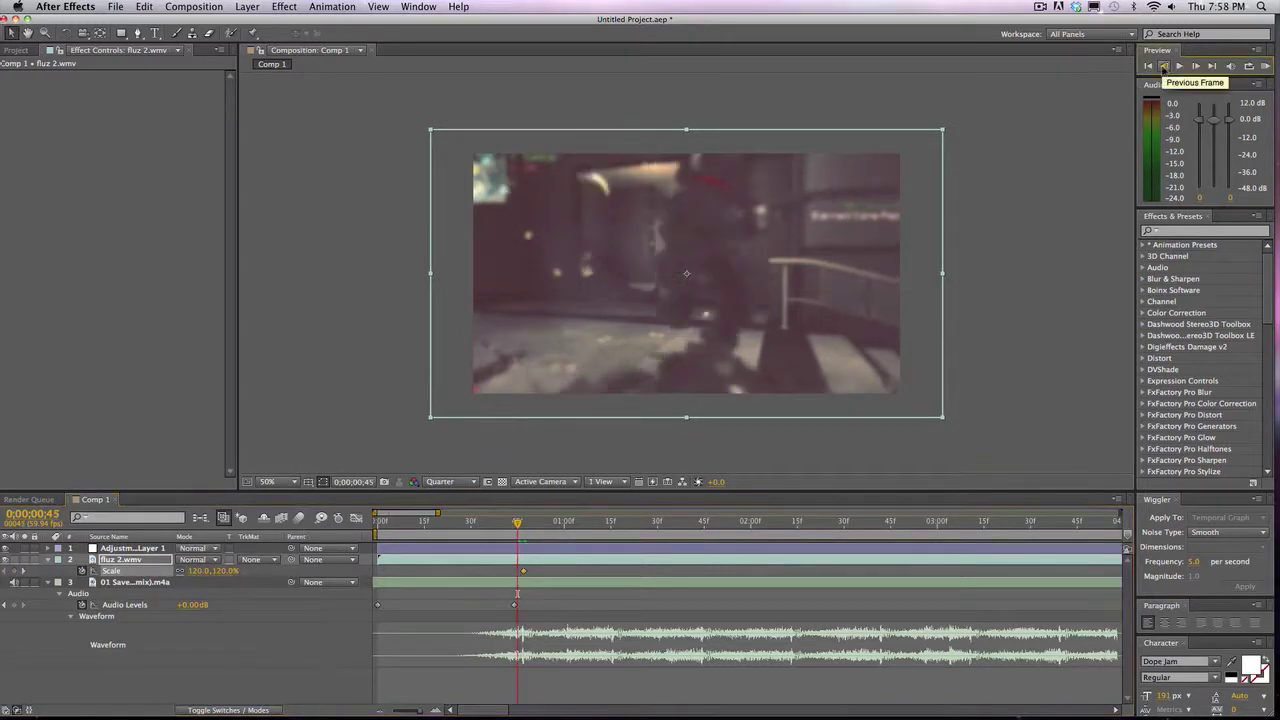
pyautogui.click(1163, 66)
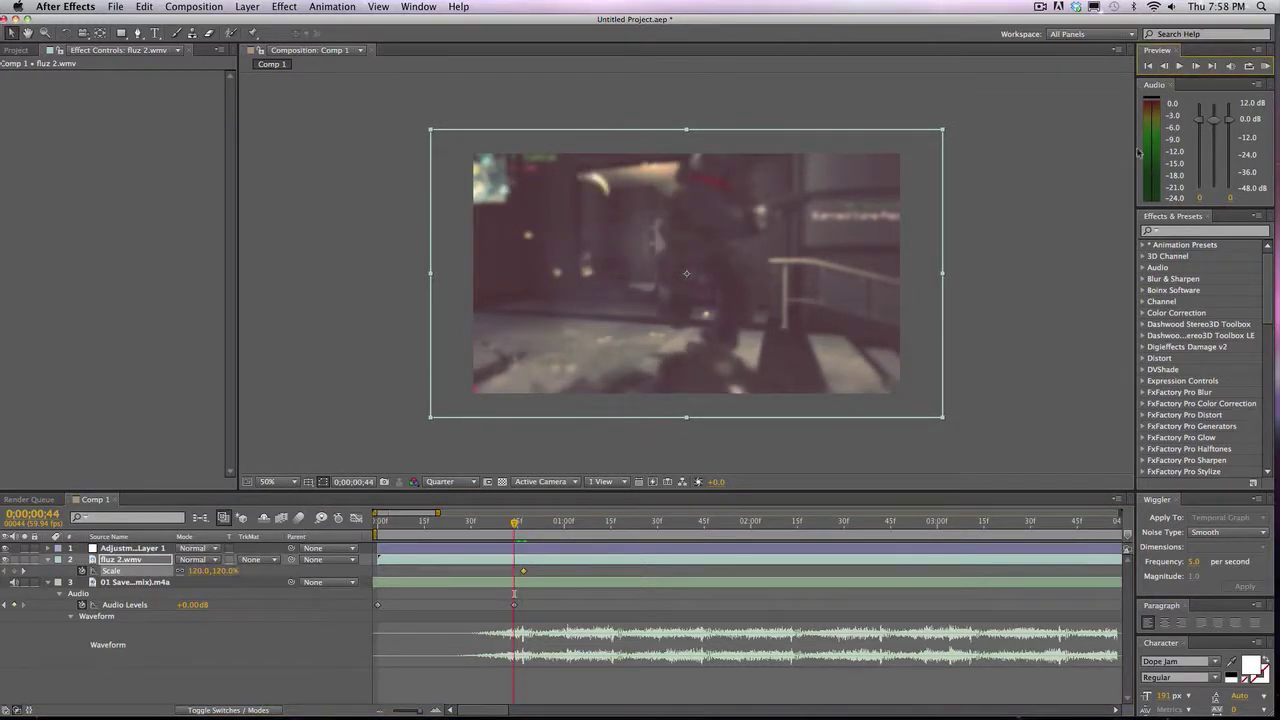
pyautogui.click(1195, 66)
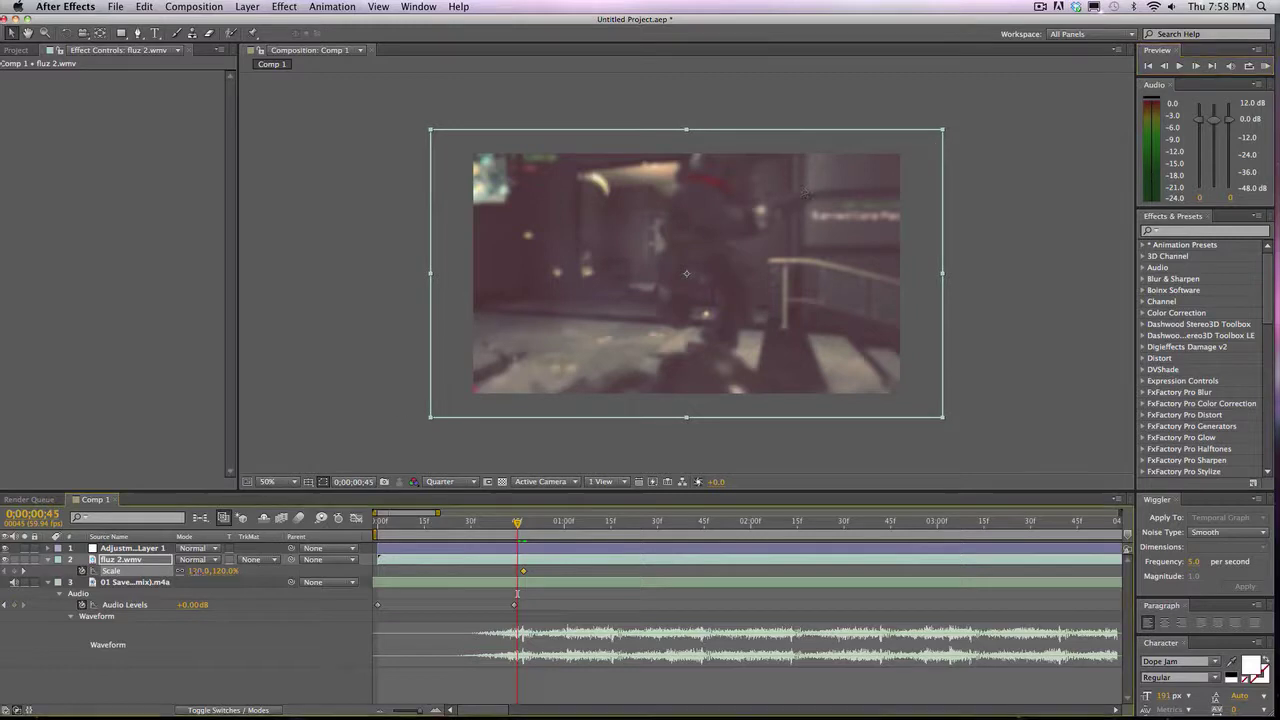
pyautogui.click(193, 571)
pyautogui.write('100')
pyautogui.press('Return')
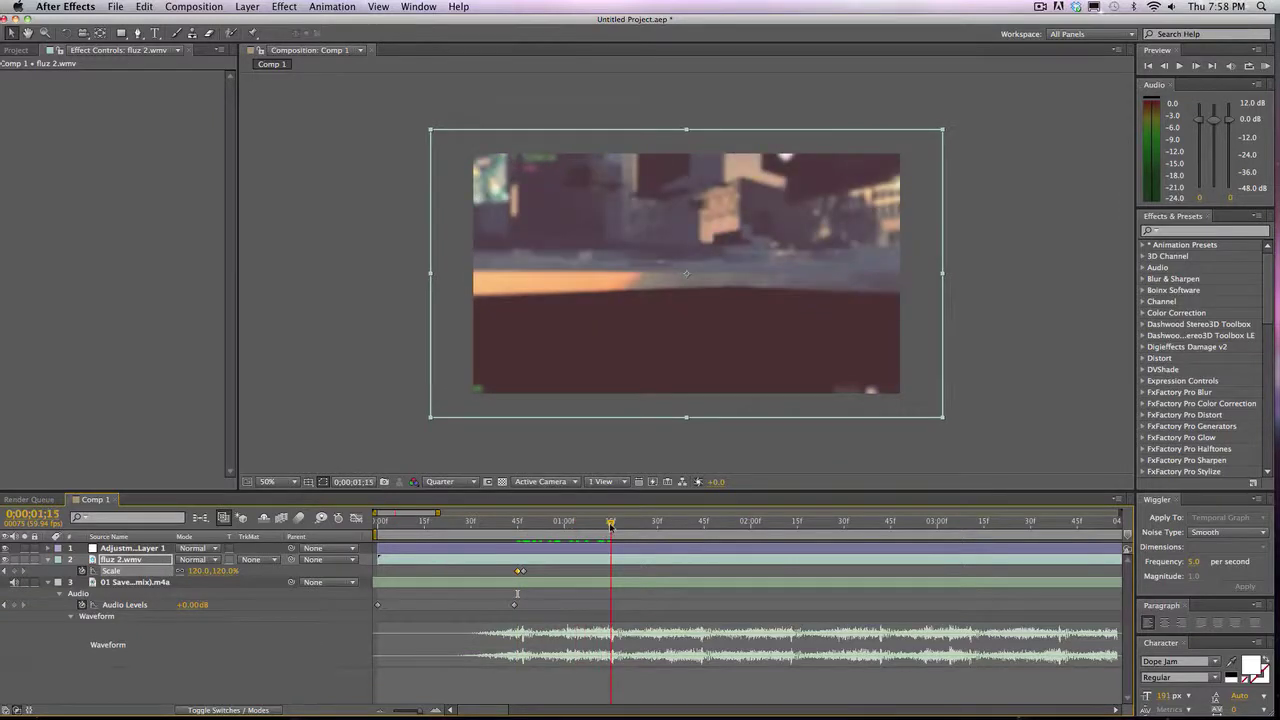
# Step: Add a Scale keyframe back at 100% around one second and select the pump keyframes
pyautogui.moveTo(611, 524); pyautogui.dragTo(570, 519)
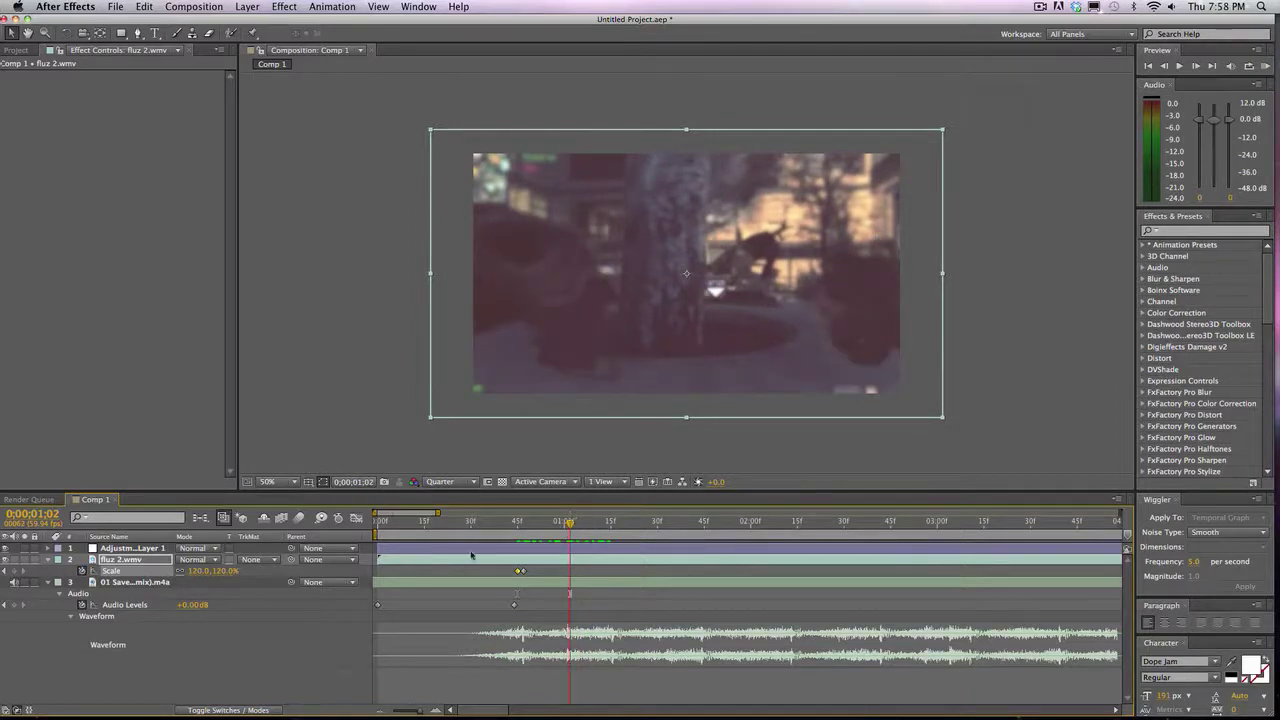
pyautogui.click(14, 571)
pyautogui.moveTo(200, 571); pyautogui.dragTo(200, 582)
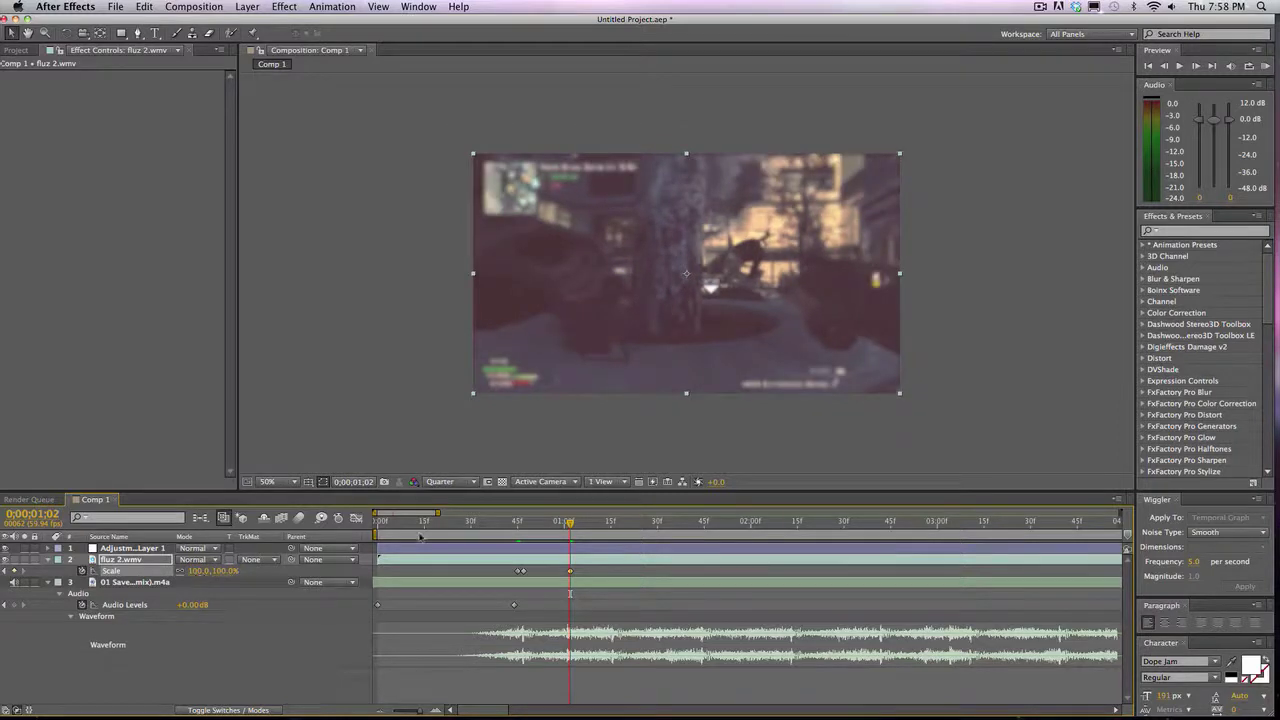
pyautogui.moveTo(537, 563); pyautogui.dragTo(512, 576)
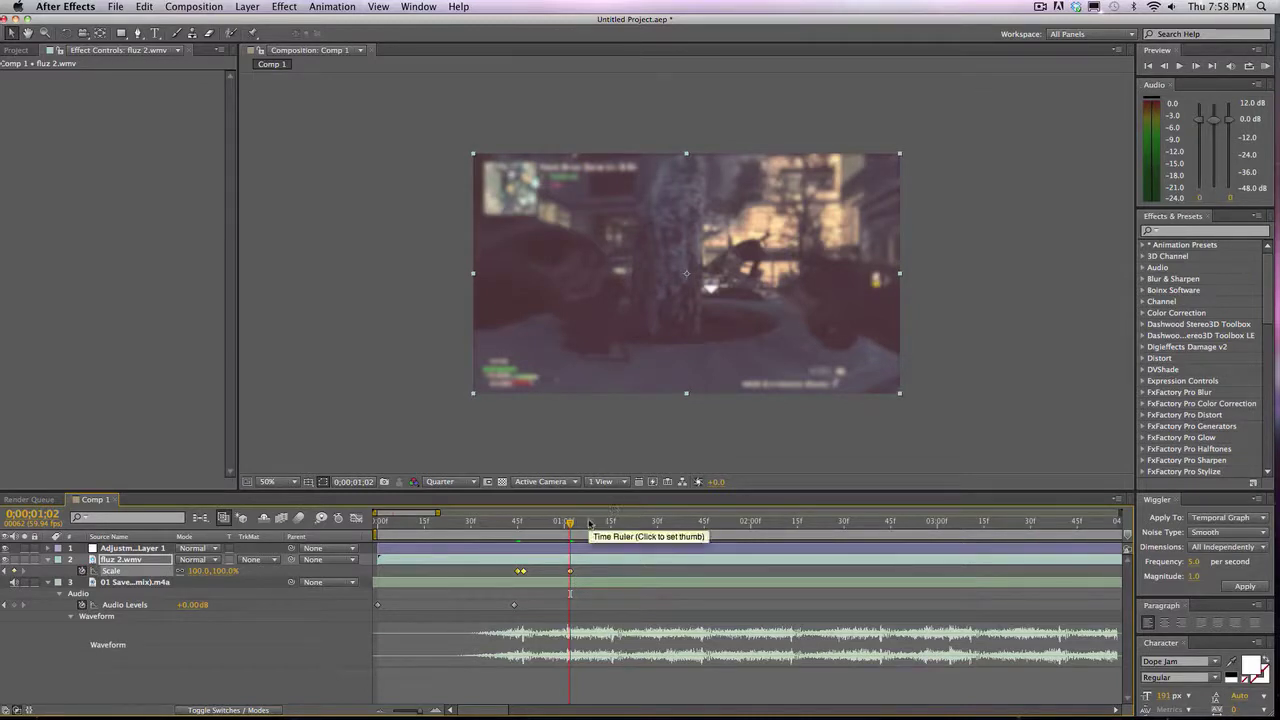
# Step: Start the work area at about one second and RAM Preview it
pyautogui.click(607, 527)
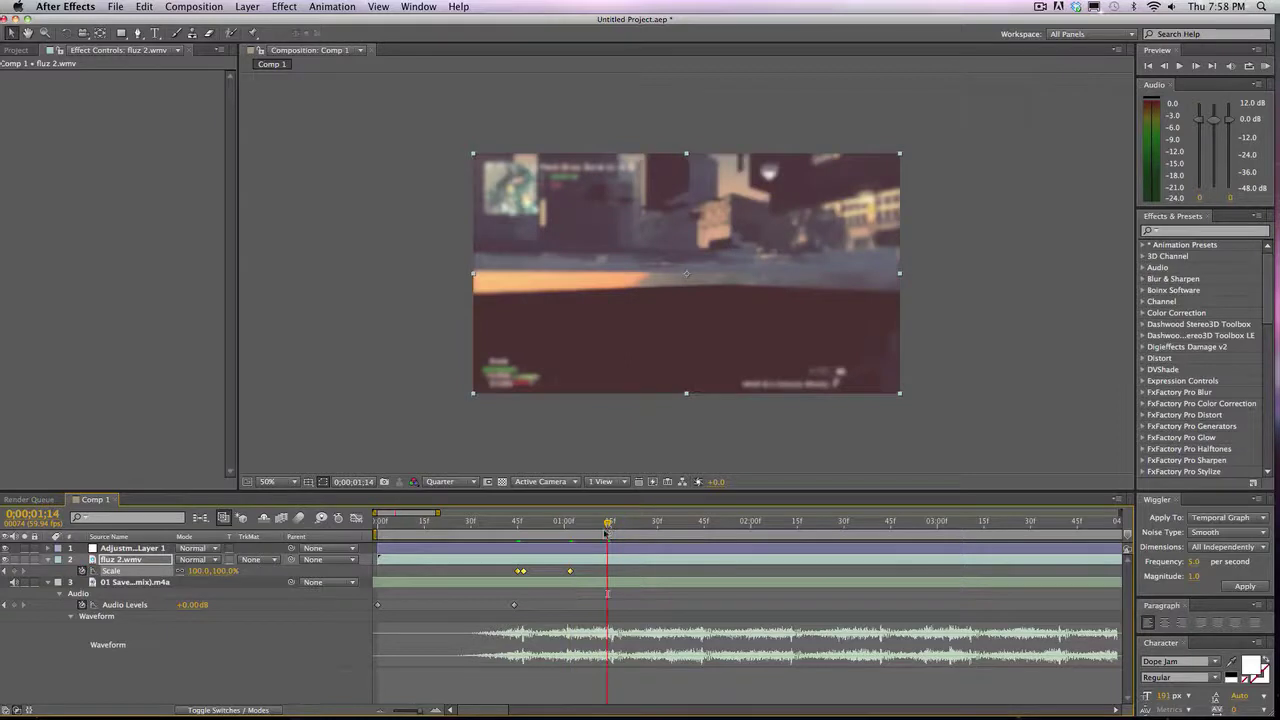
pyautogui.moveTo(383, 534); pyautogui.dragTo(582, 534)
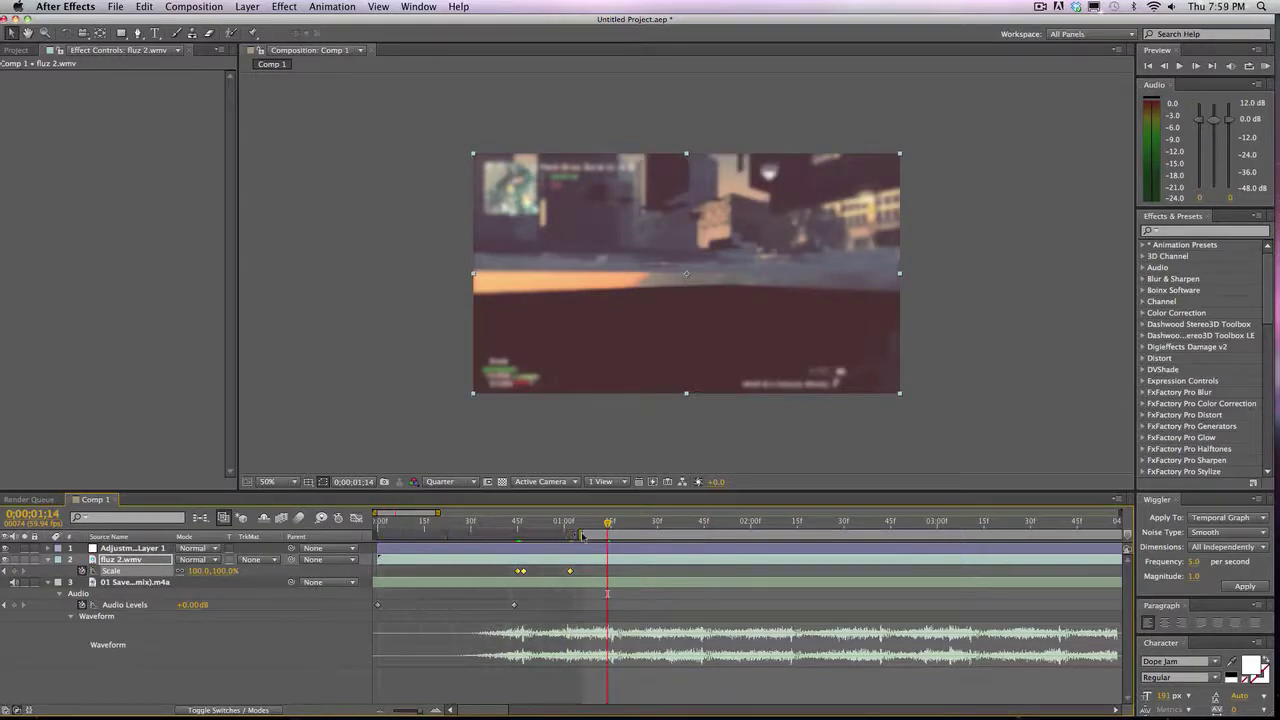
pyautogui.click(1265, 65)
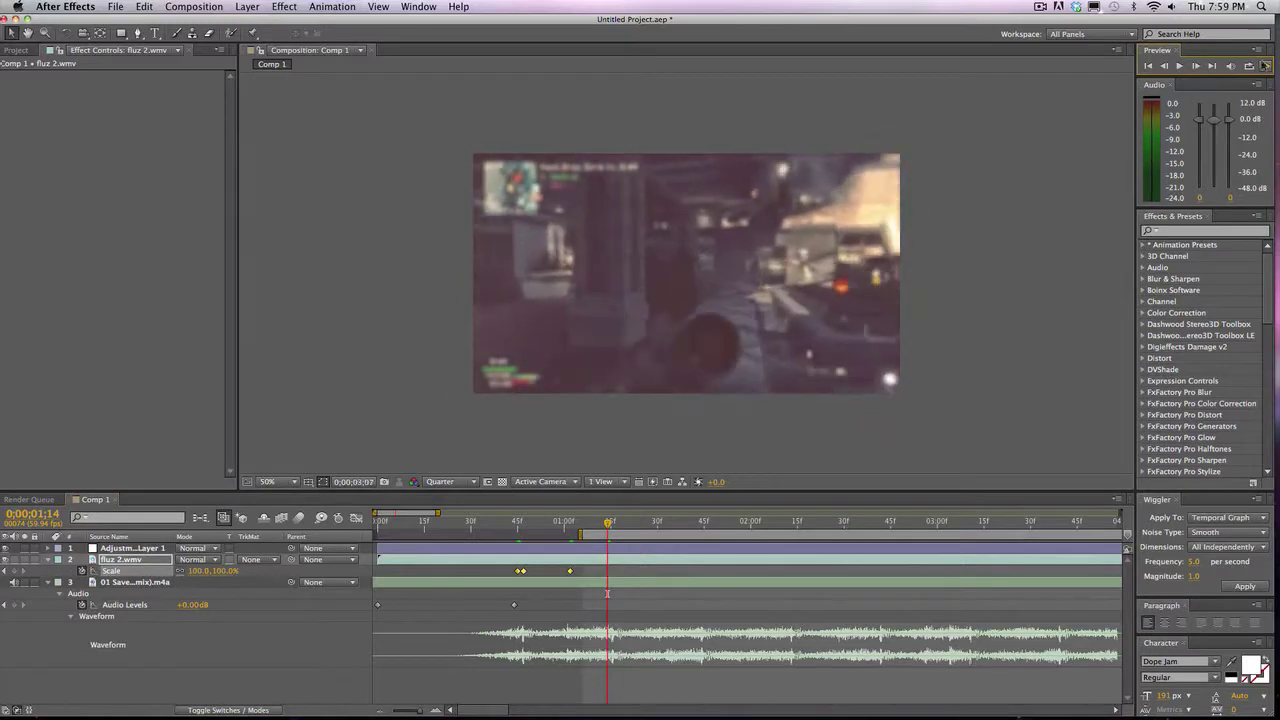
pyautogui.press('space')
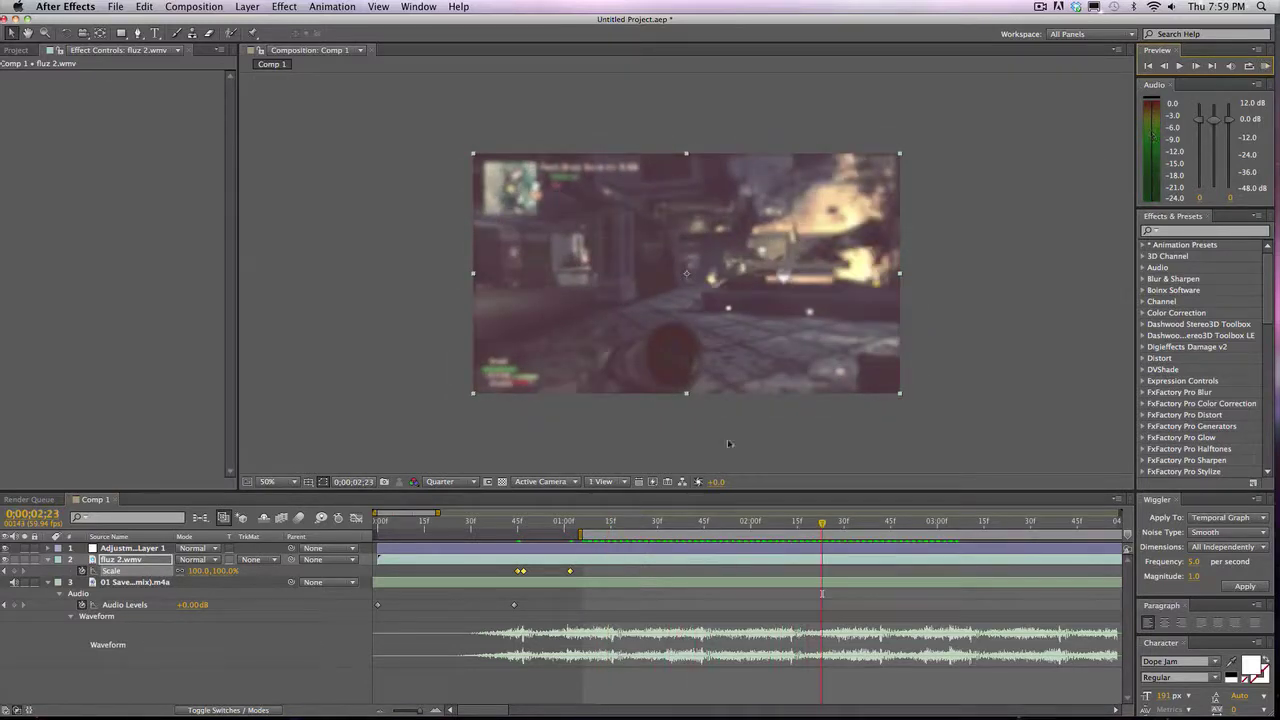
# Step: Paste the Scale pump keyframes on the next two beats and check frame by frame
pyautogui.moveTo(613, 523); pyautogui.dragTo(611, 524)
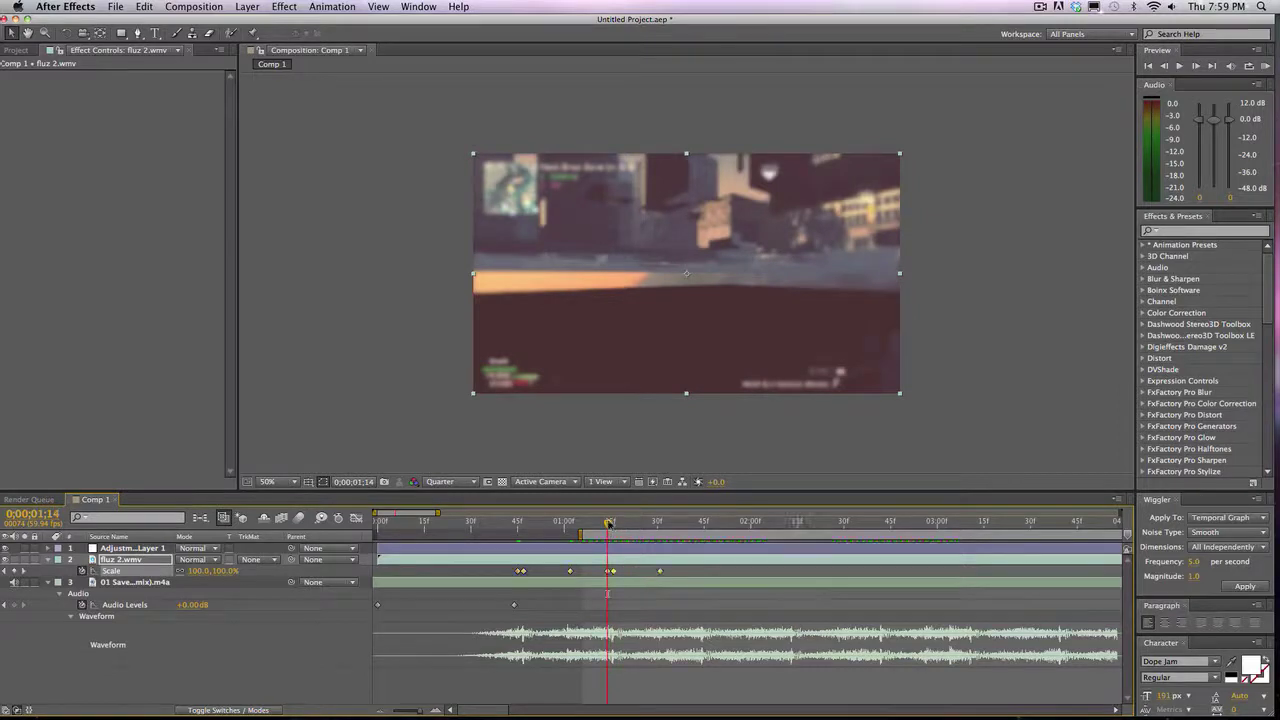
pyautogui.hotkey('ctrl', 'v')
pyautogui.moveTo(611, 523); pyautogui.dragTo(783, 518)
pyautogui.hotkey('ctrl', 'v')
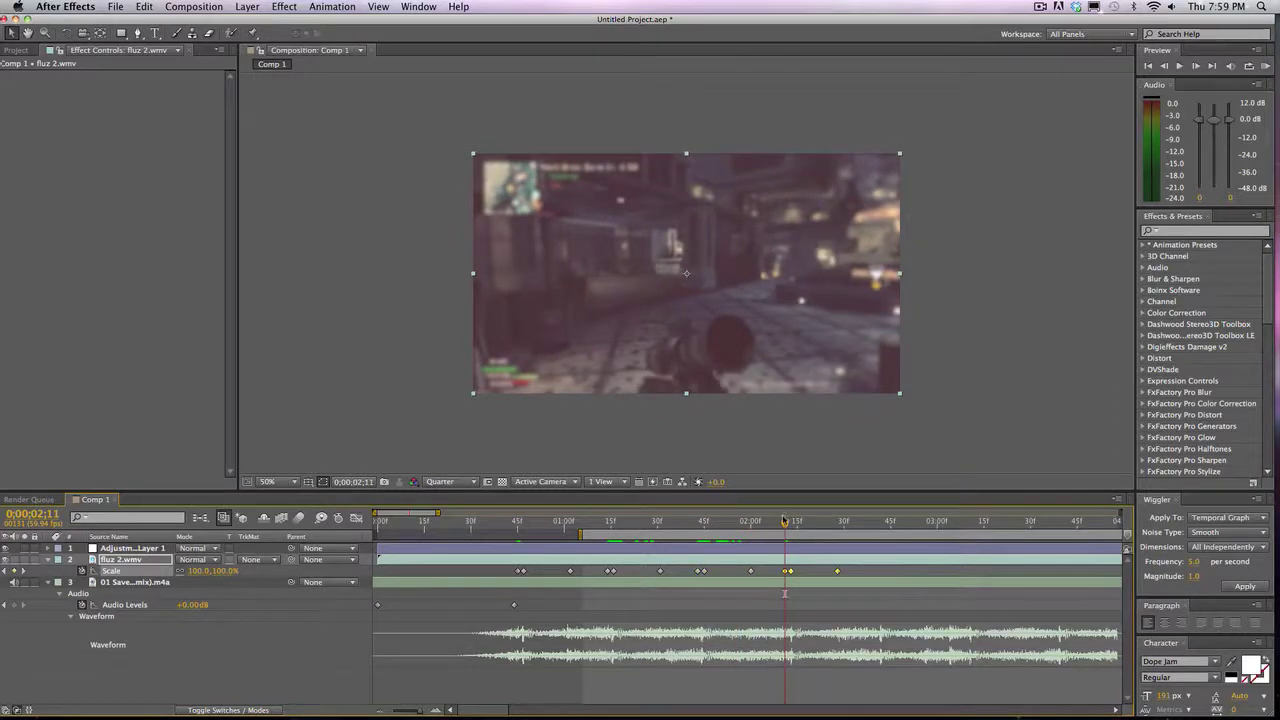
pyautogui.press('pagedown')
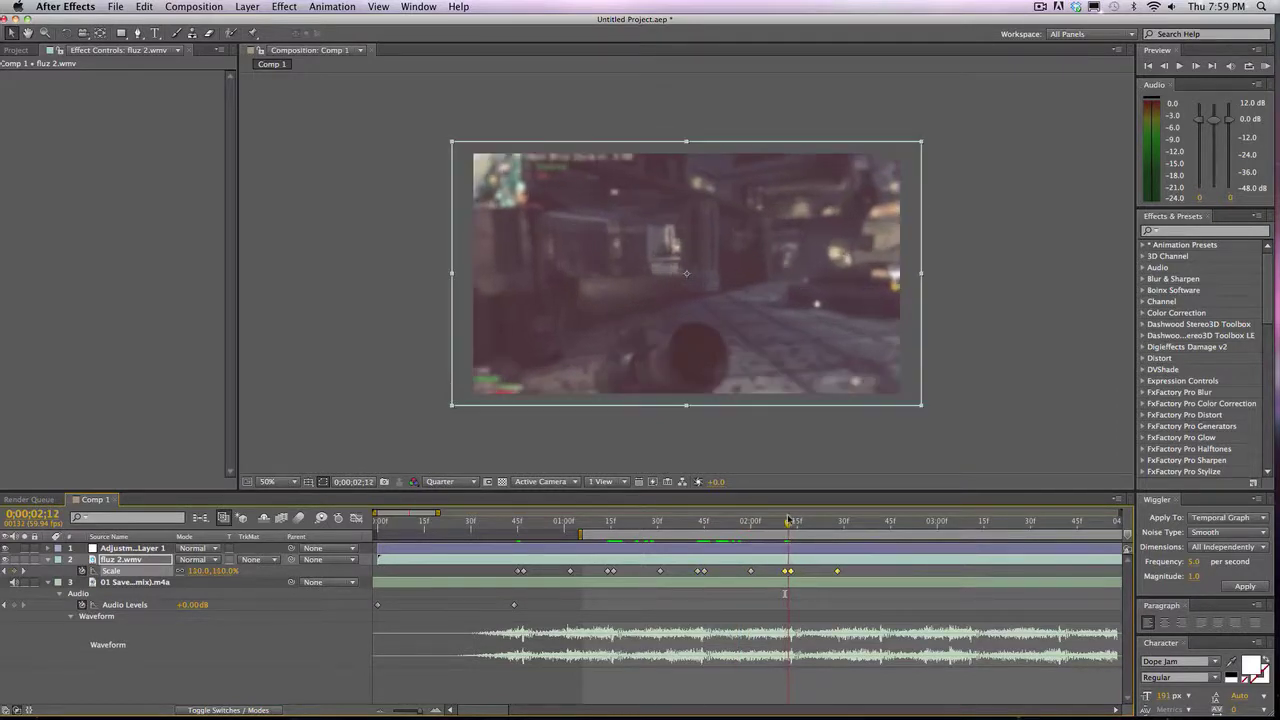
pyautogui.press('pagedown')
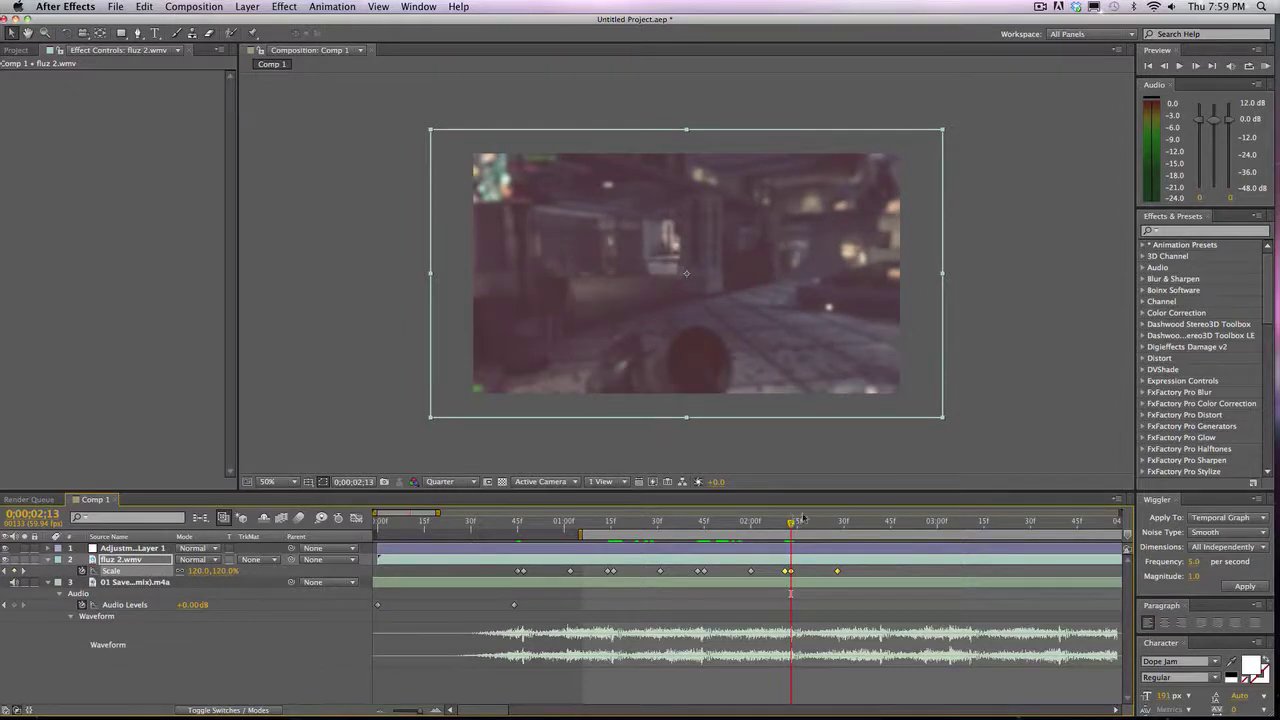
# Step: Paste the Scale keyframes again on the beat near 0;00;02;40 and preview with music
pyautogui.click(884, 523)
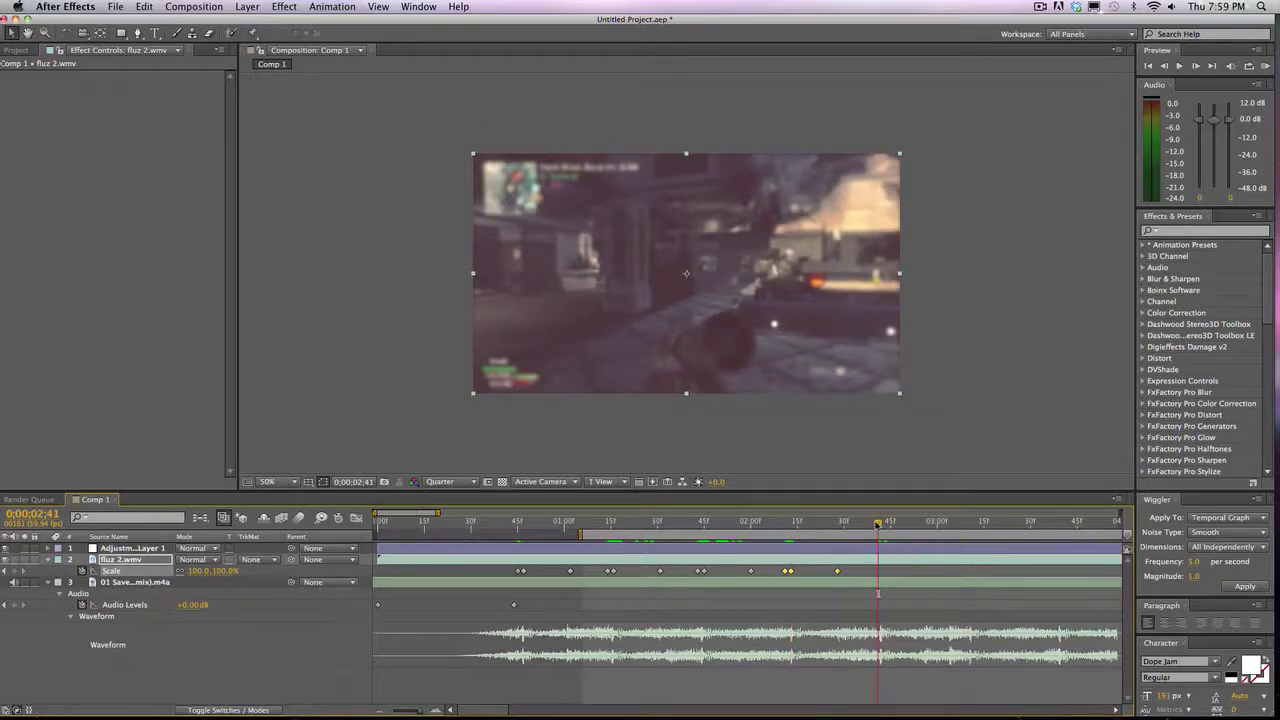
pyautogui.click(876, 523)
pyautogui.hotkey('ctrl', 'v')
pyautogui.click(1266, 65)
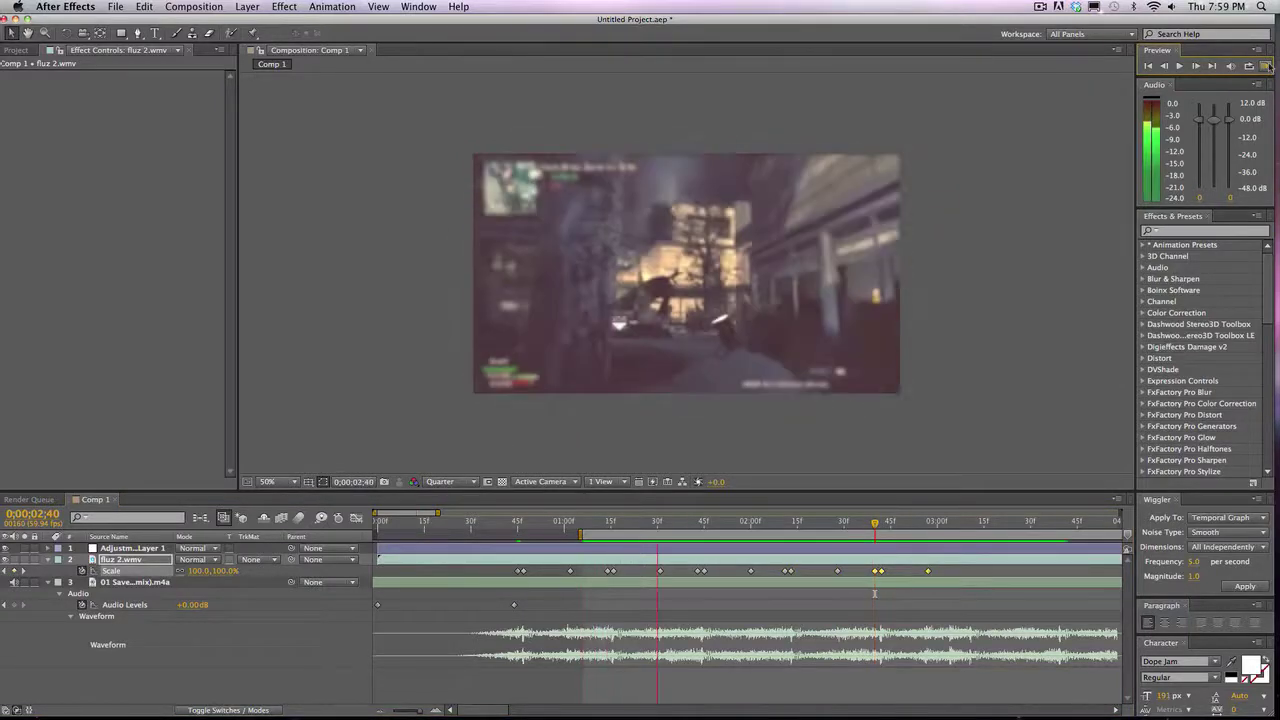
pyautogui.press('space')
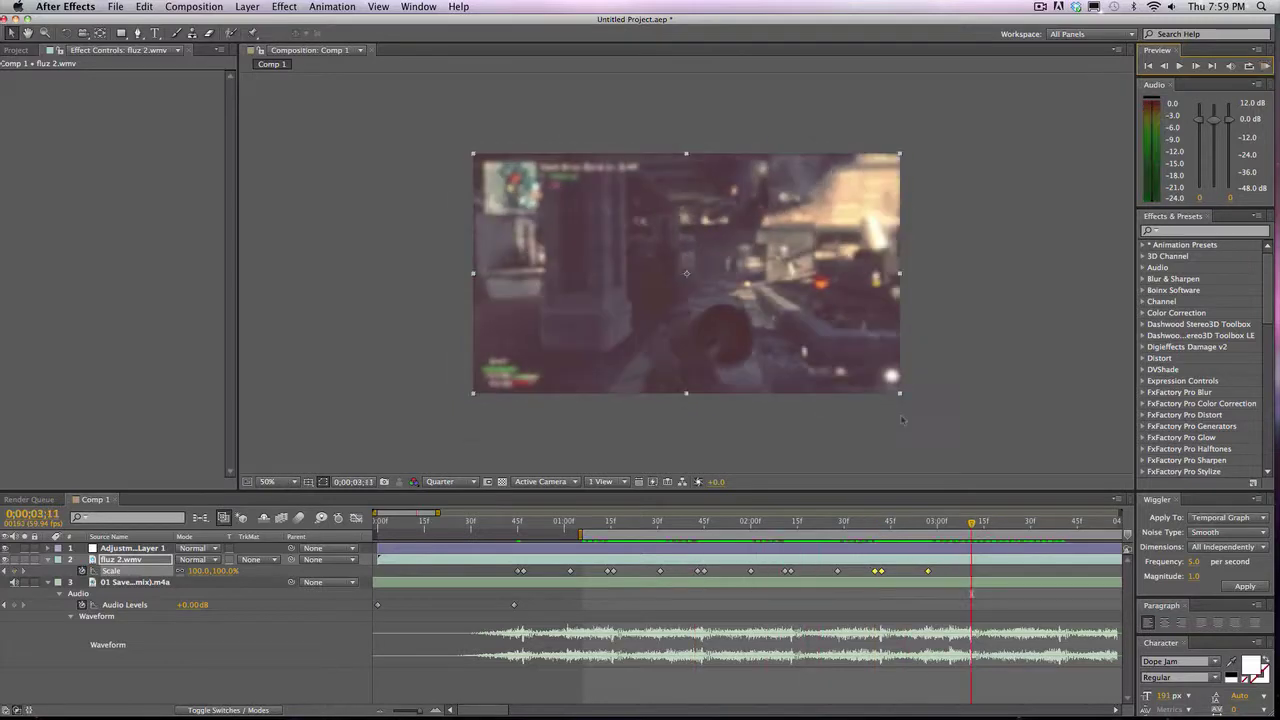
pyautogui.moveTo(787, 527); pyautogui.dragTo(517, 521)
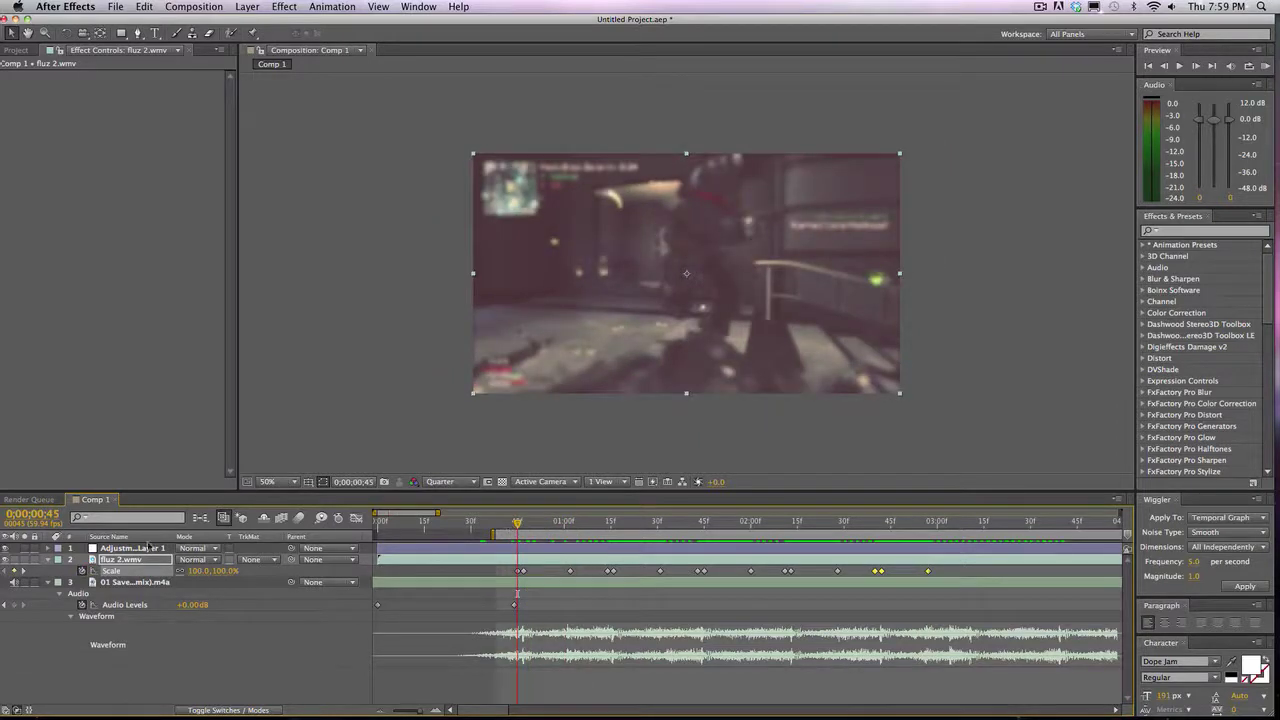
# Step: Reveal the gameplay layer's Rotation property alongside Scale
pyautogui.click(47, 559)
pyautogui.click(120, 560)
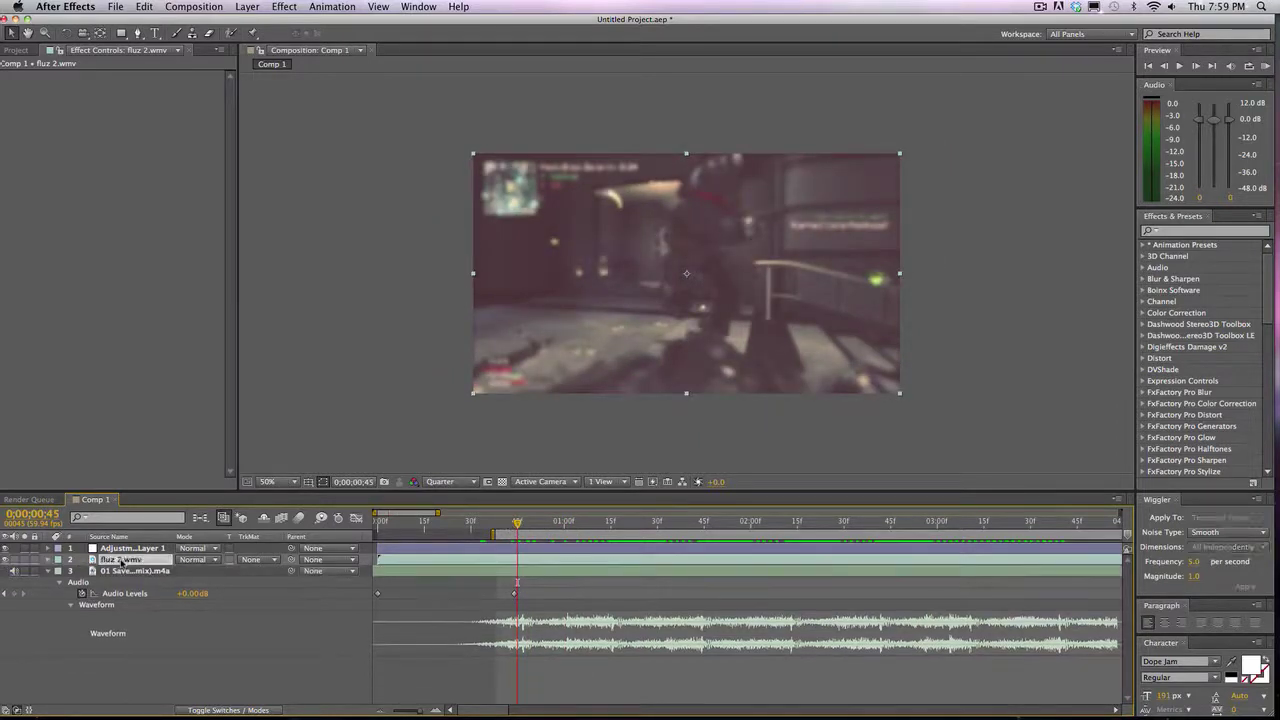
pyautogui.press('r')
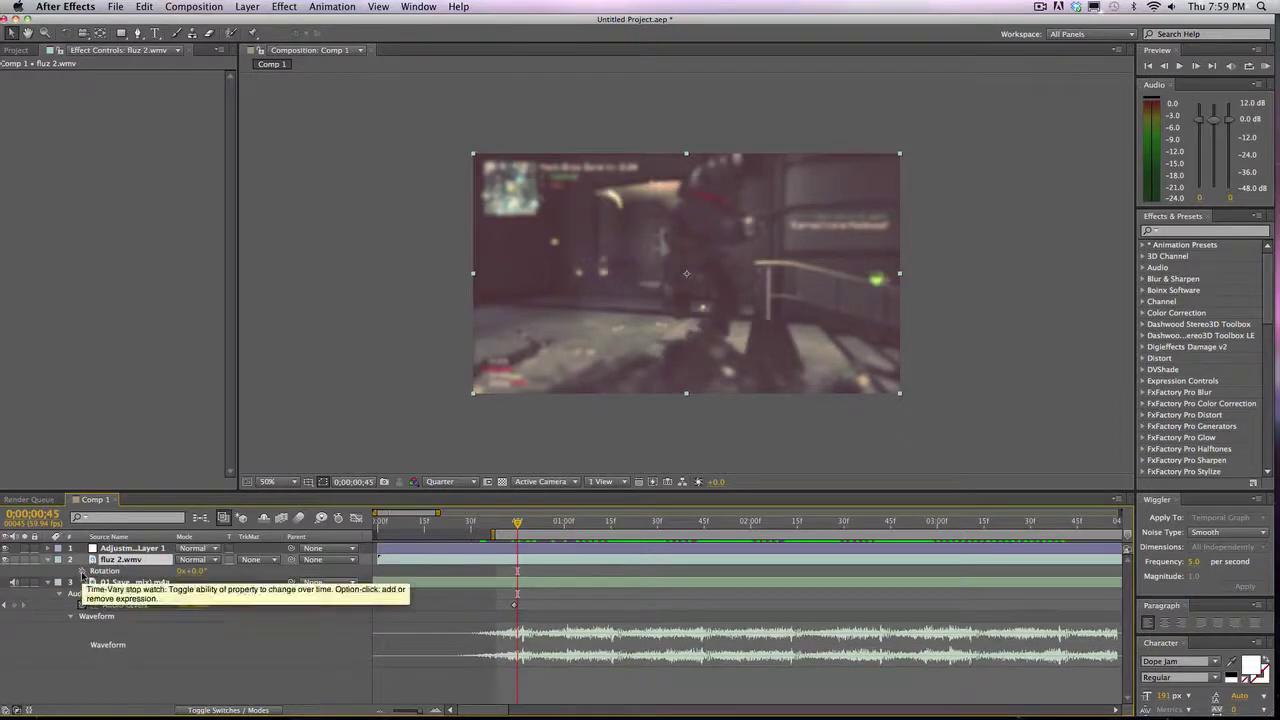
pyautogui.click(47, 559)
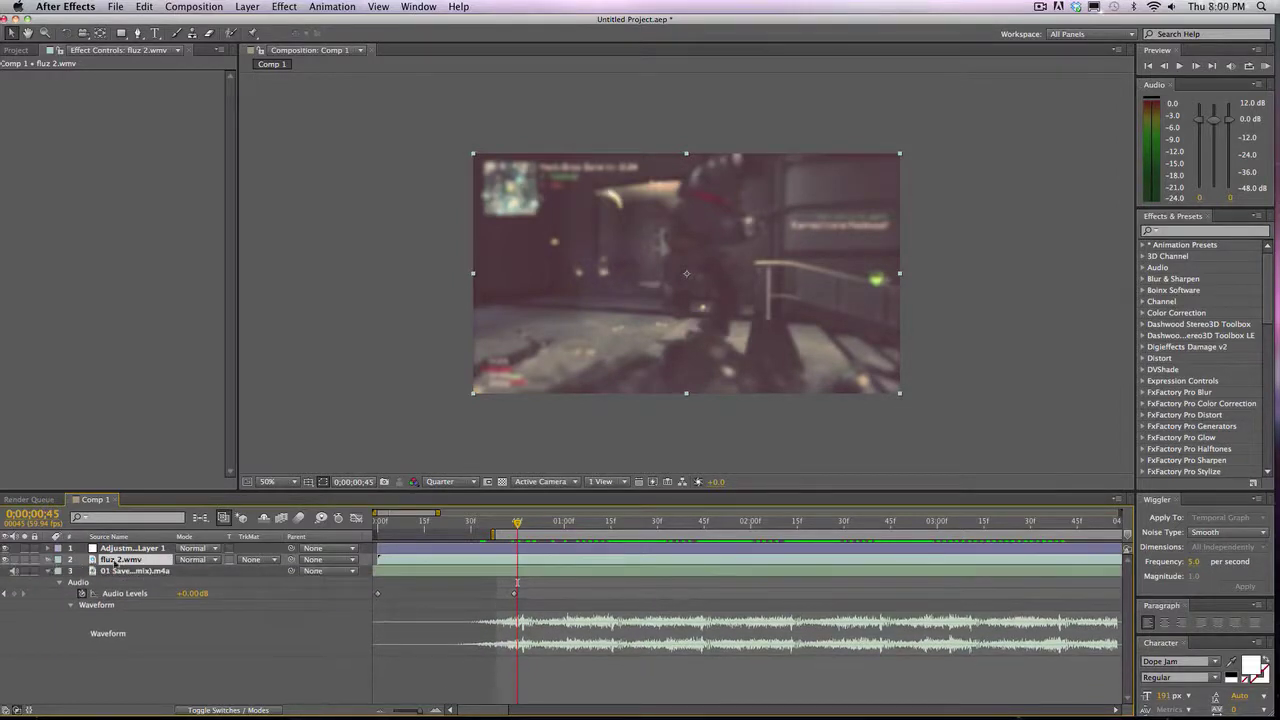
pyautogui.press('r')
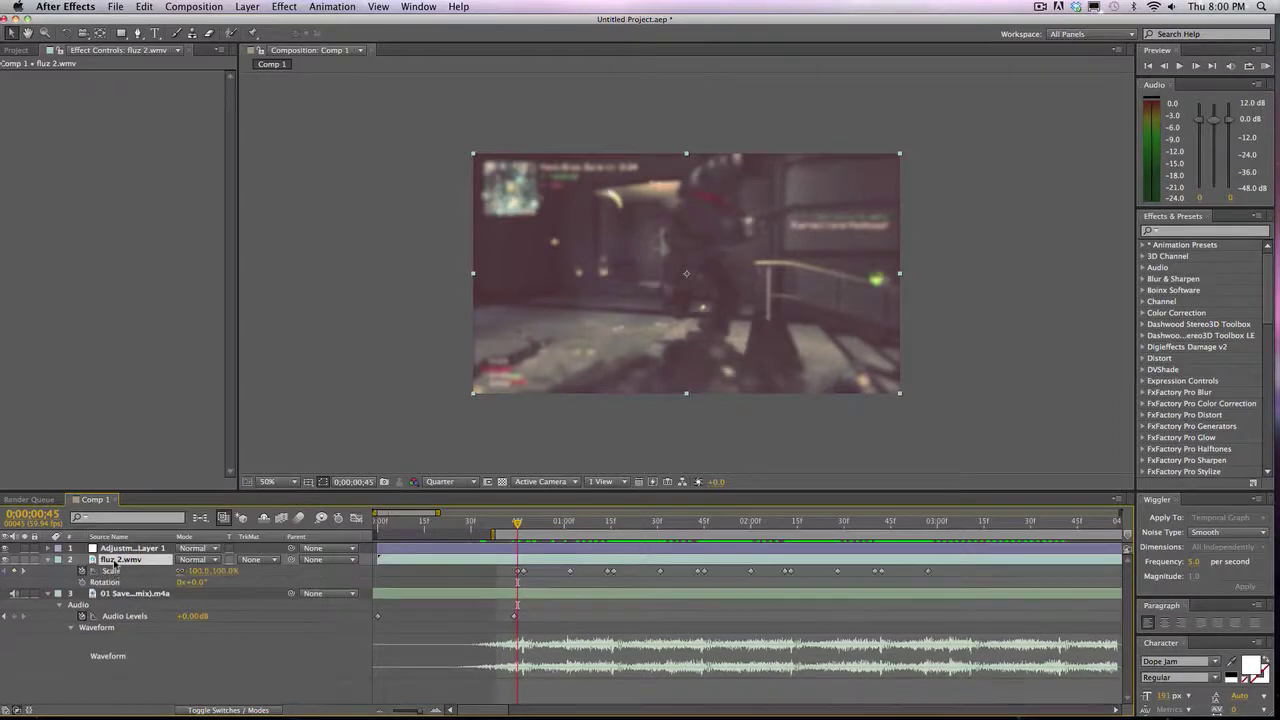
pyautogui.press('Return')
# Step: Keyframe Rotation at 0° on the first beat and 7° on the next Scale keyframe
pyautogui.click(82, 582)
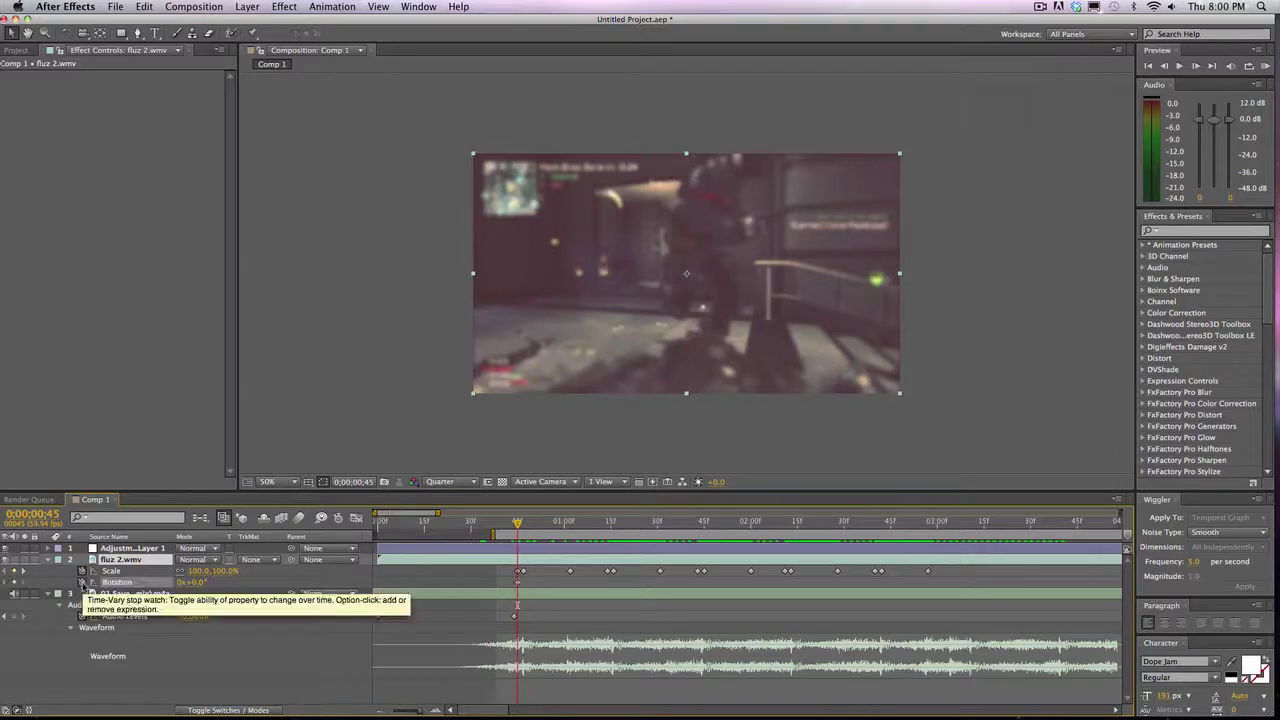
pyautogui.click(24, 571)
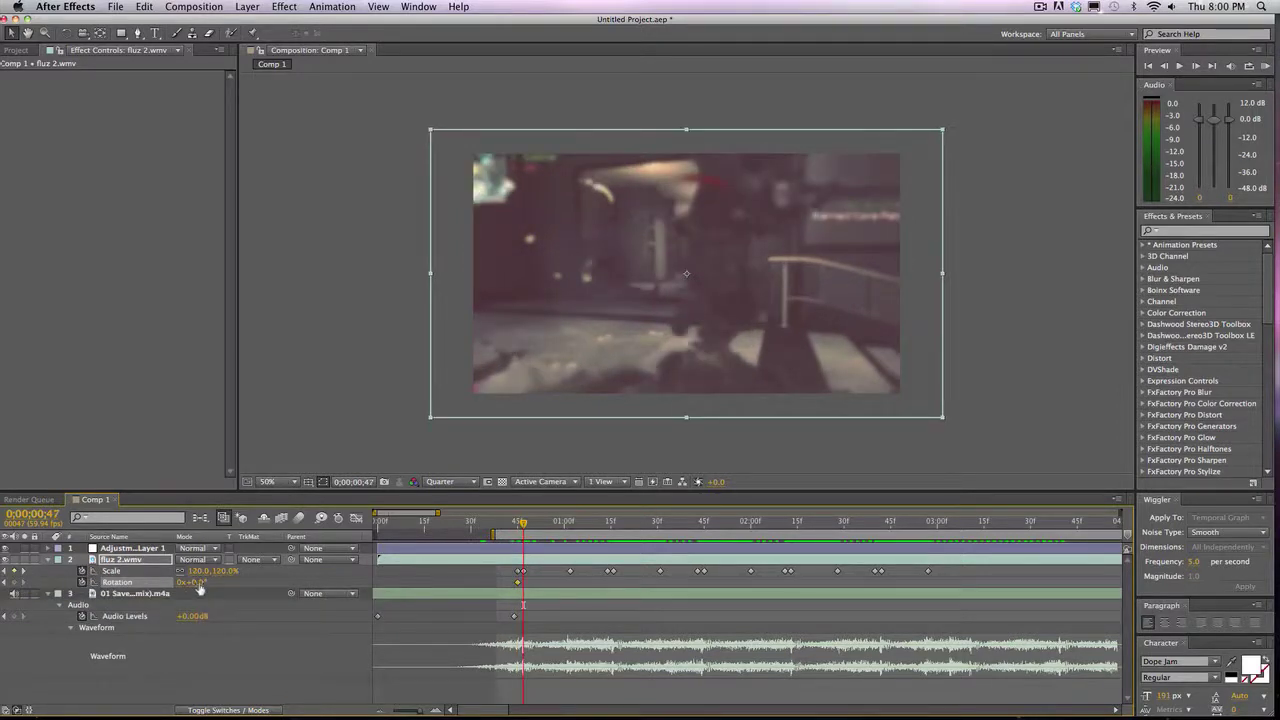
pyautogui.click(199, 583)
pyautogui.write('10')
pyautogui.press('Return')
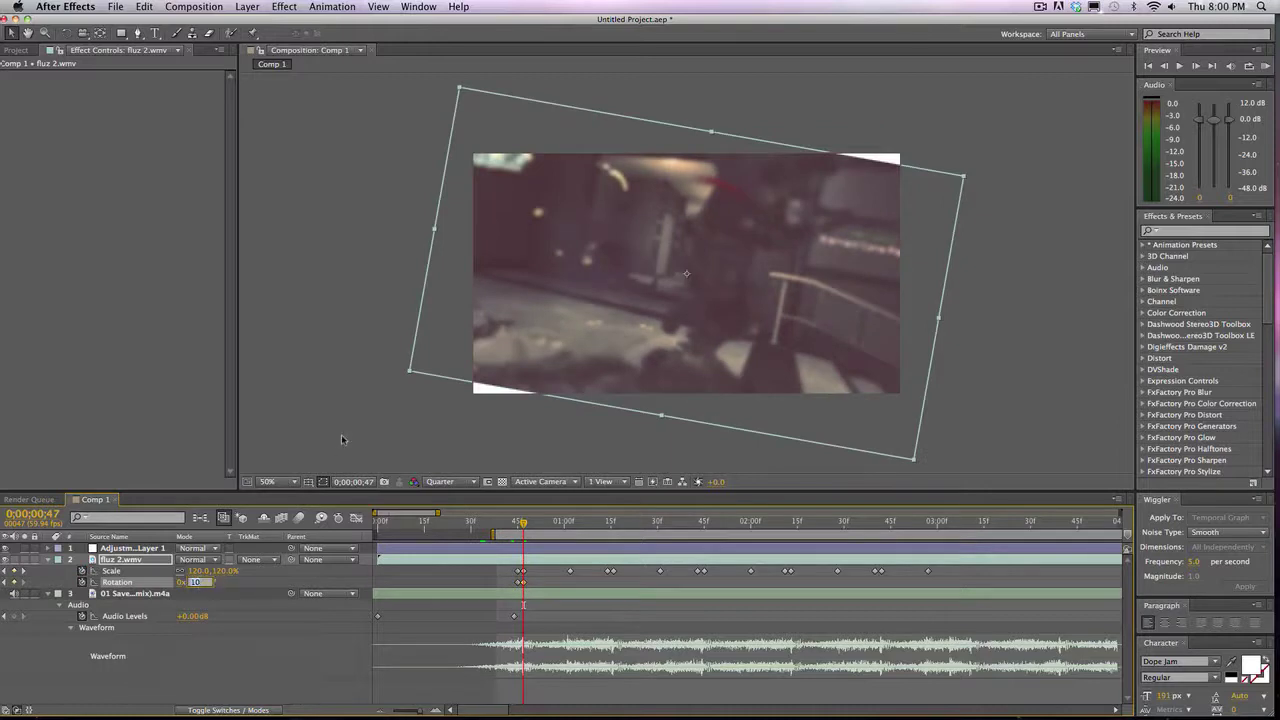
pyautogui.write('7')
pyautogui.press('Return')
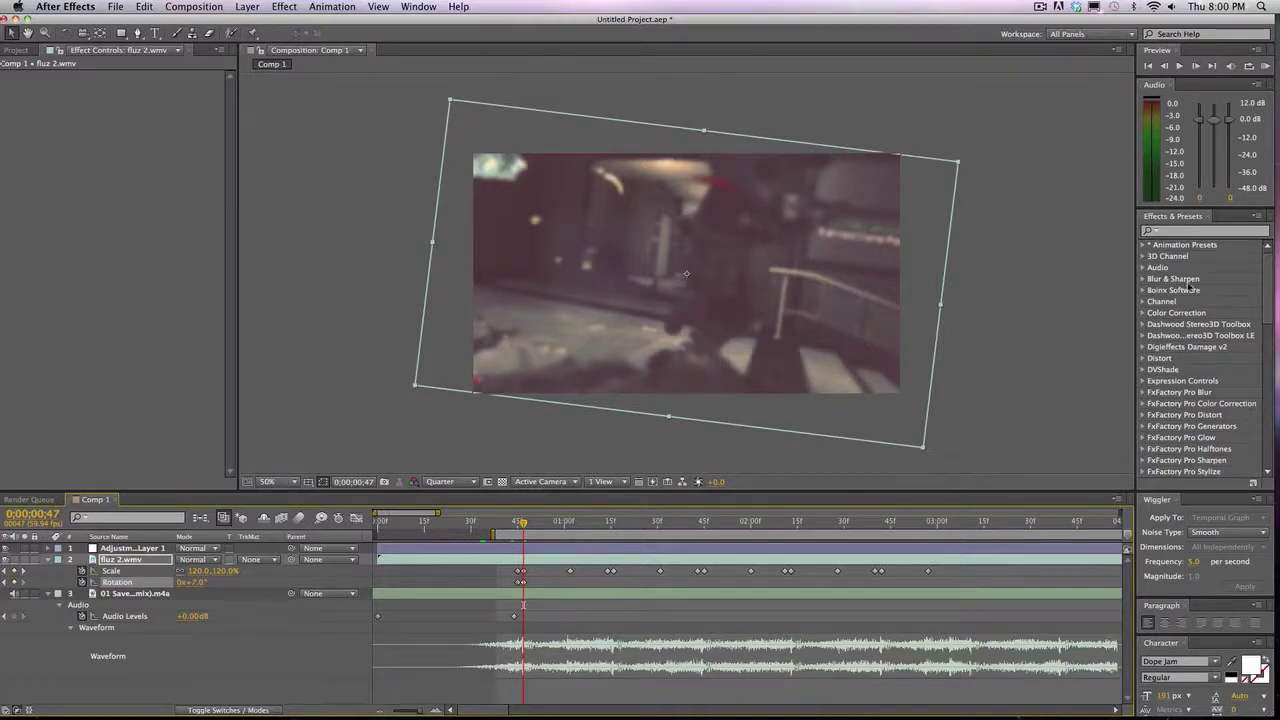
# Step: Search effects for 'motion tile', clear it, browse the Composition menu, then deselect fluz 2.wmv
pyautogui.click(1204, 234)
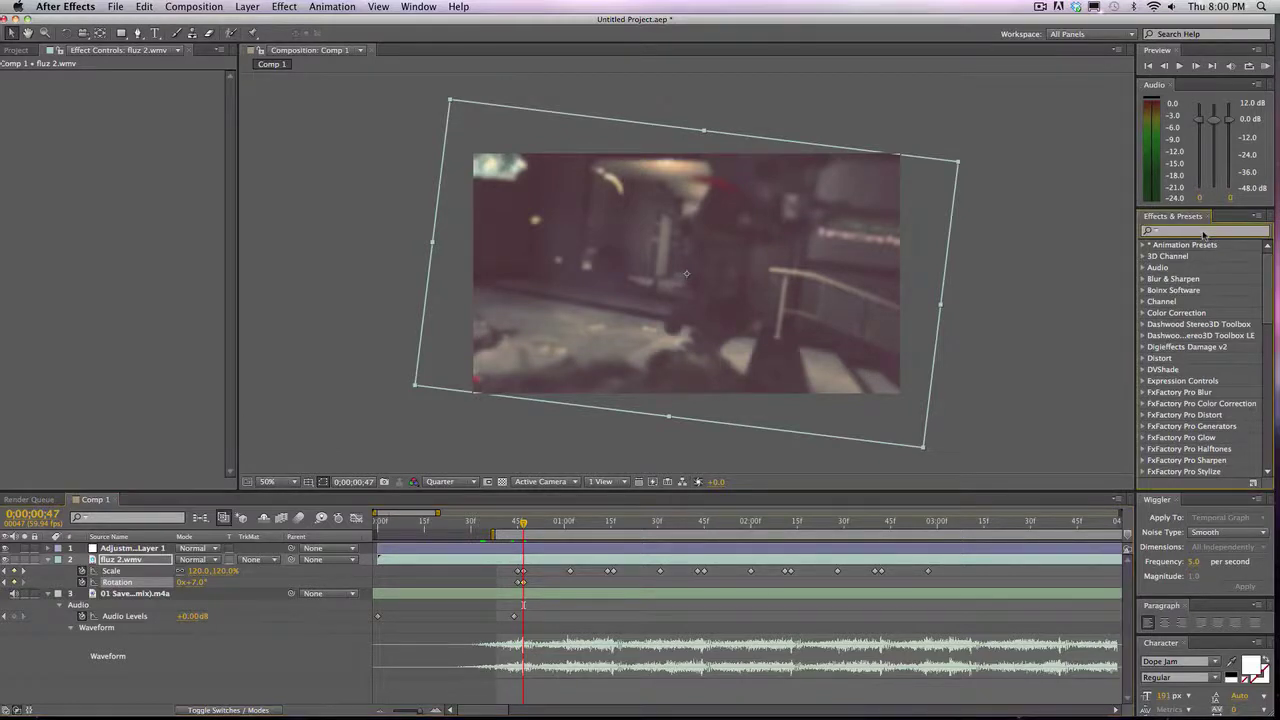
pyautogui.write('motion tile')
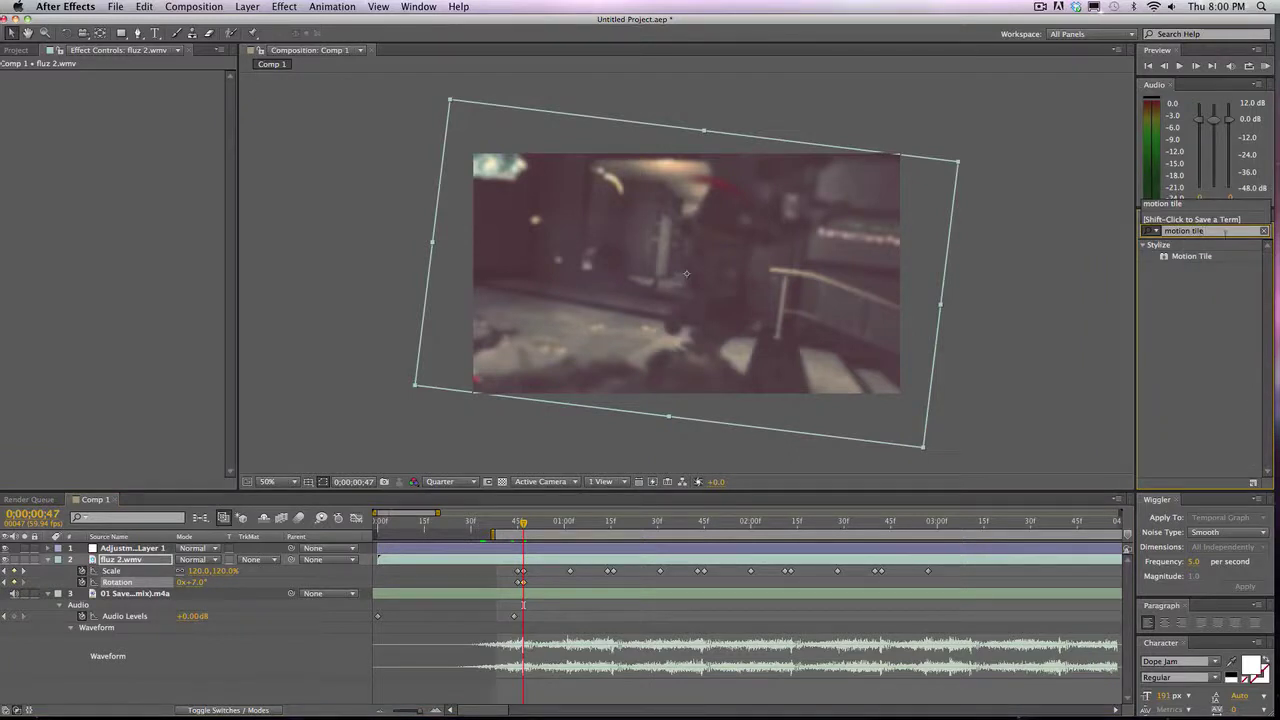
pyautogui.press('BackSpace')
pyautogui.press('BackSpace')
pyautogui.press('BackSpace')
pyautogui.press('BackSpace')
pyautogui.press('BackSpace')
pyautogui.press('BackSpace')
pyautogui.press('BackSpace')
pyautogui.press('BackSpace')
pyautogui.press('BackSpace')
pyautogui.press('BackSpace')
pyautogui.press('BackSpace')
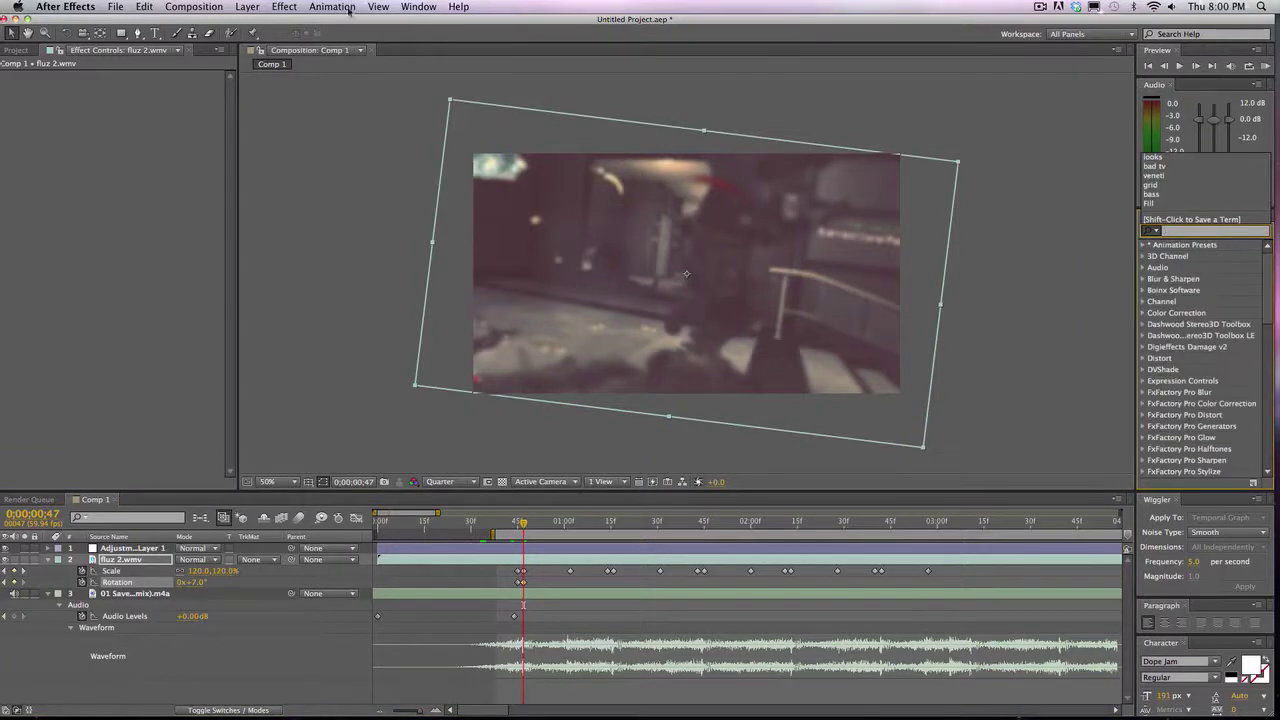
pyautogui.click(194, 7)
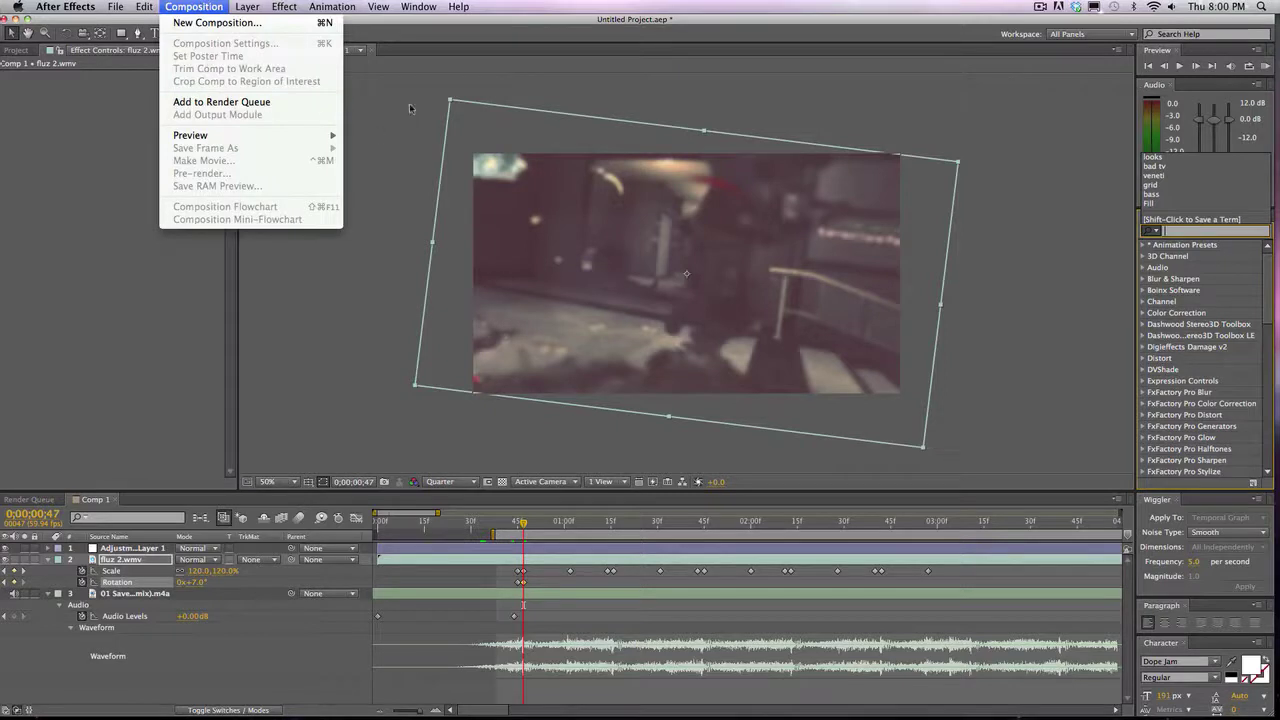
pyautogui.click(409, 103)
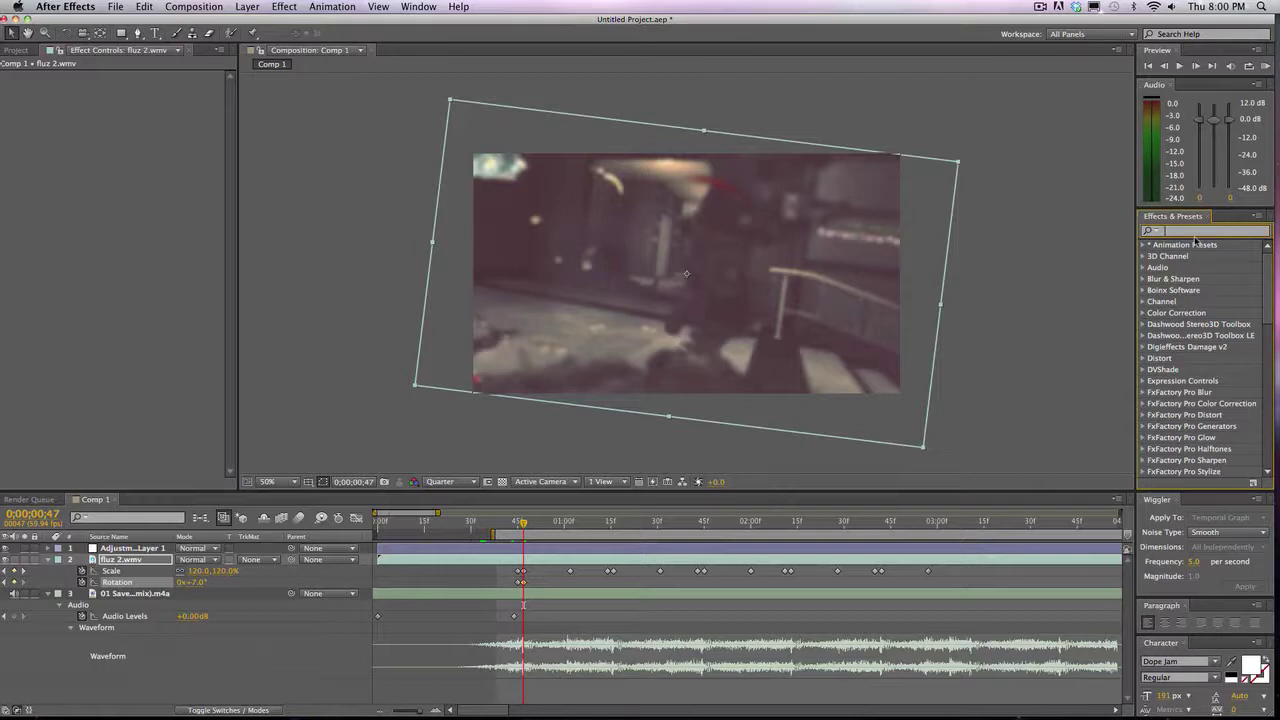
pyautogui.click(520, 452)
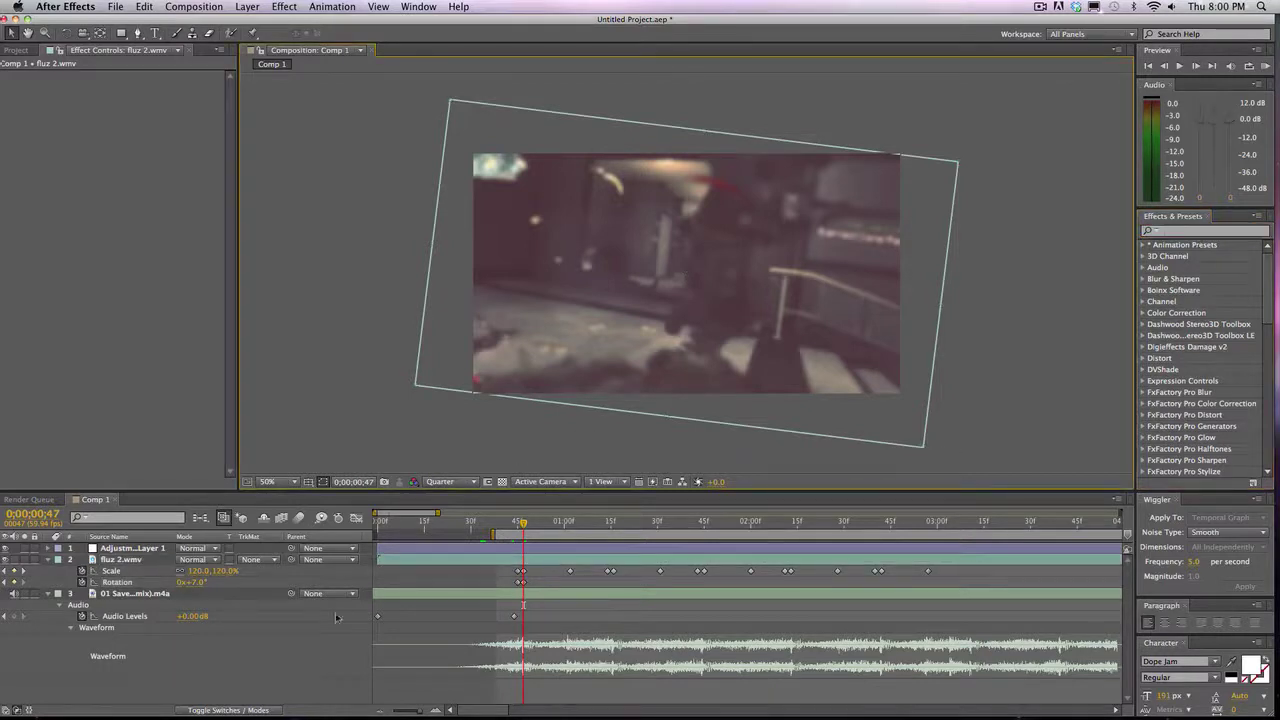
# Step: Change the tilt to 6° and add a 0° Rotation keyframe at 0;00;01;02
pyautogui.click(196, 582)
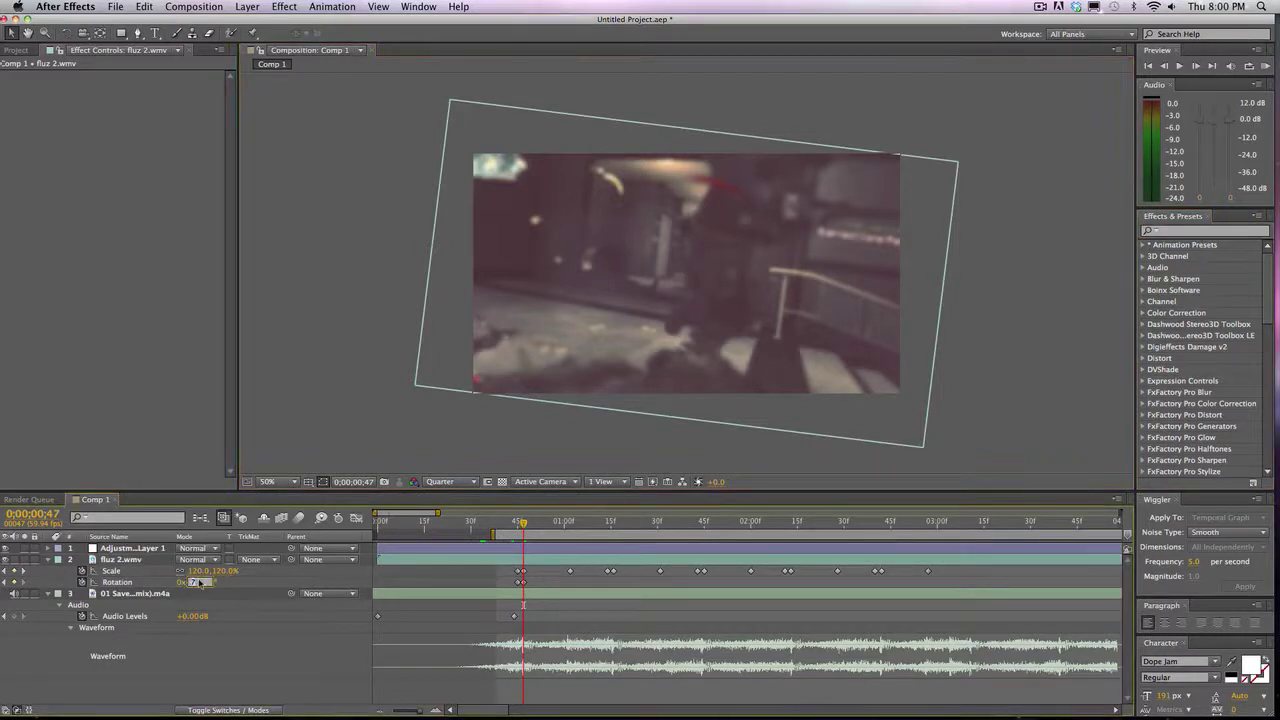
pyautogui.write('6')
pyautogui.press('Return')
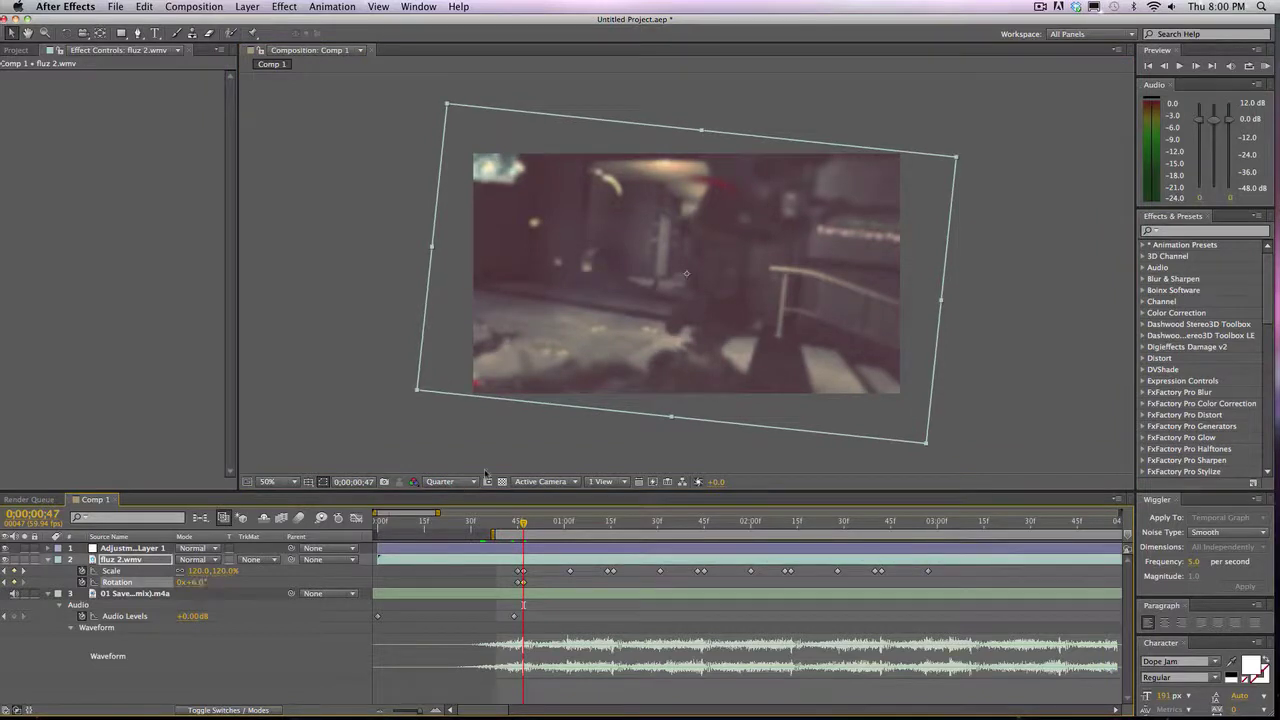
pyautogui.moveTo(565, 523); pyautogui.dragTo(570, 524)
pyautogui.click(195, 583)
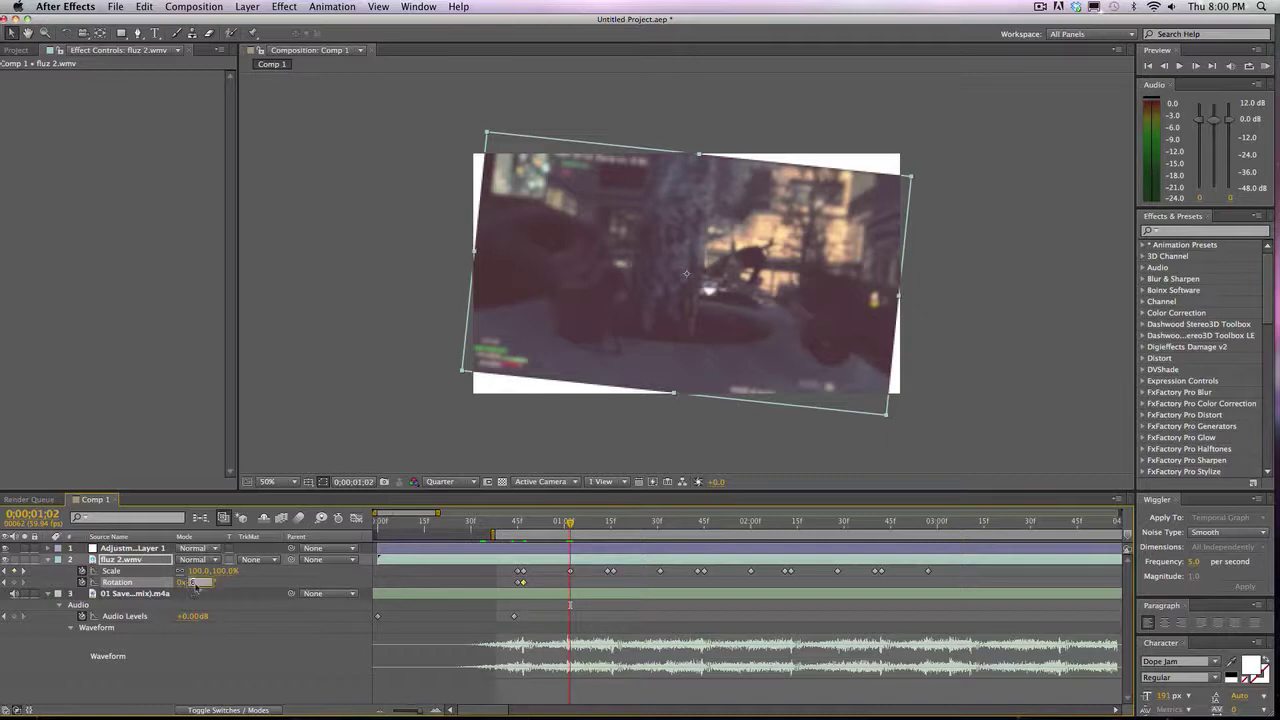
pyautogui.write('0')
pyautogui.press('Return')
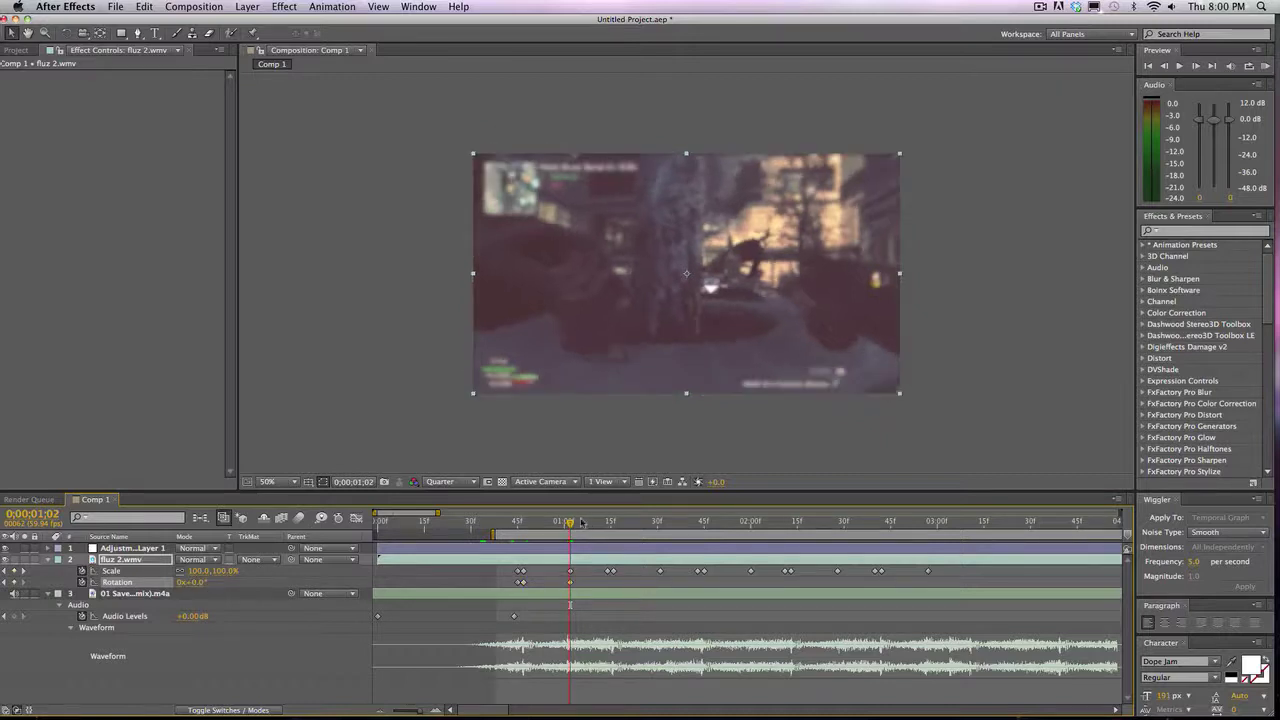
pyautogui.moveTo(581, 522)
pyautogui.mouseDown()
pyautogui.moveTo(514, 522)
pyautogui.moveTo(557, 522)
pyautogui.mouseUp()
# Step: Paste the Rotation keyframe pair at 1;14, 1;43, 2;11 and 2;40, then preview
pyautogui.moveTo(592, 580)
pyautogui.mouseDown()
pyautogui.moveTo(514, 584)
pyautogui.moveTo(524, 580)
pyautogui.mouseUp()
pyautogui.click(610, 521)
pyautogui.hotkey('ctrl', 'v')
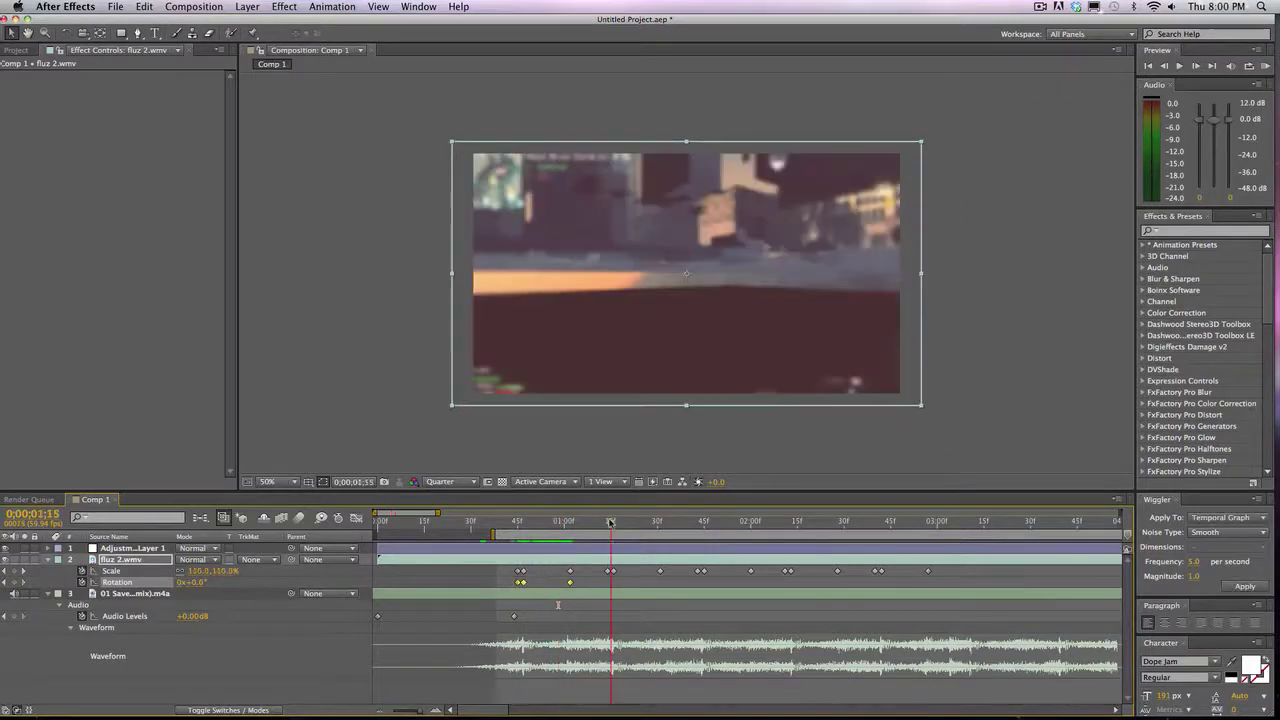
pyautogui.click(698, 522)
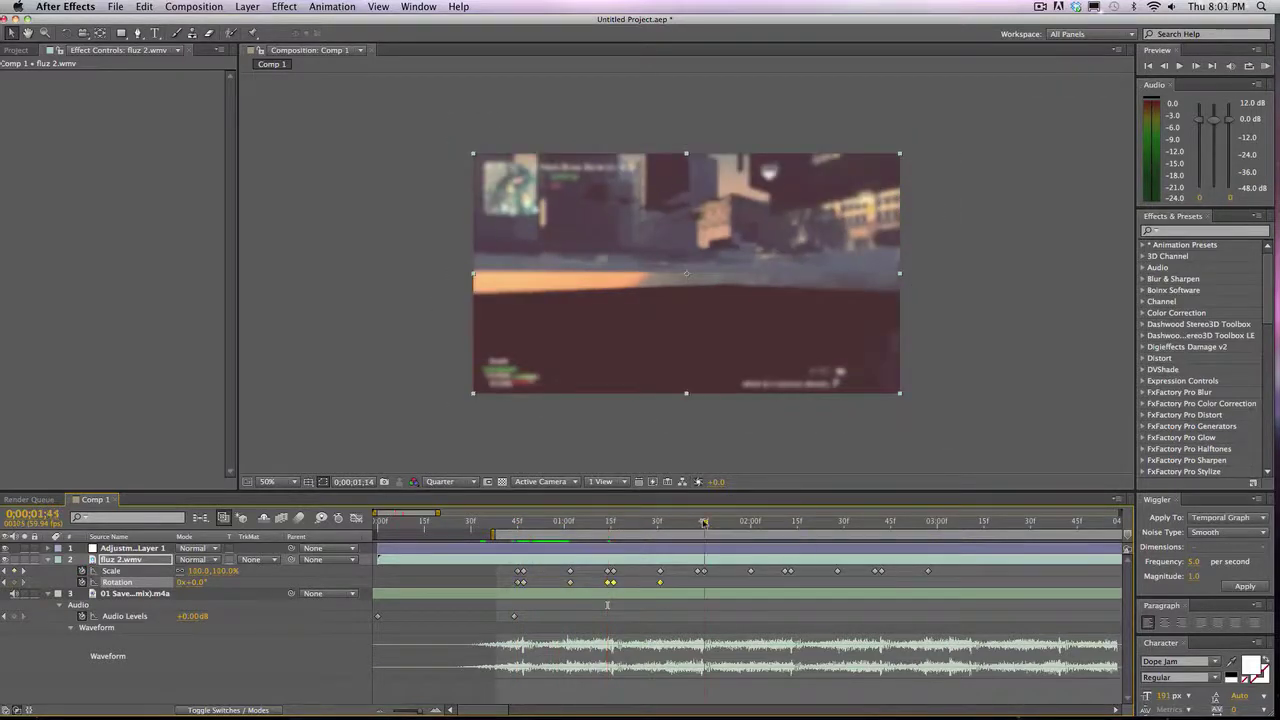
pyautogui.hotkey('ctrl', 'v')
pyautogui.click(750, 521)
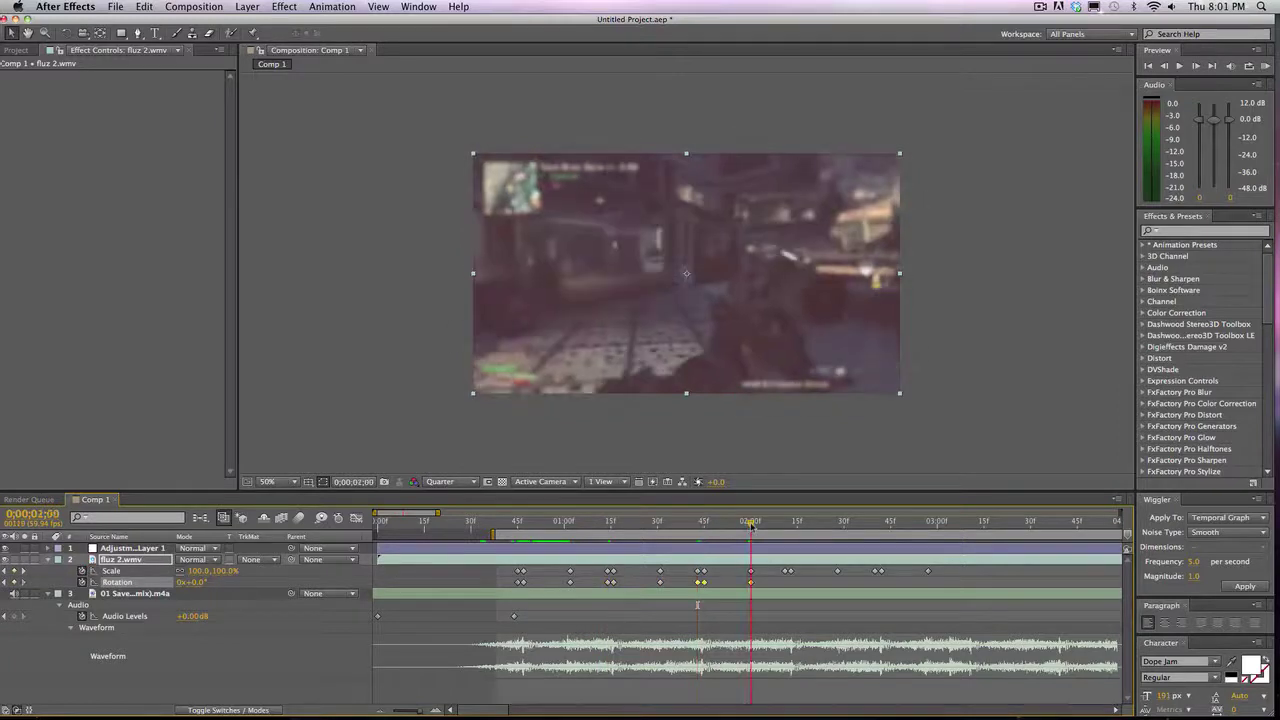
pyautogui.click(785, 521)
pyautogui.hotkey('ctrl', 'v')
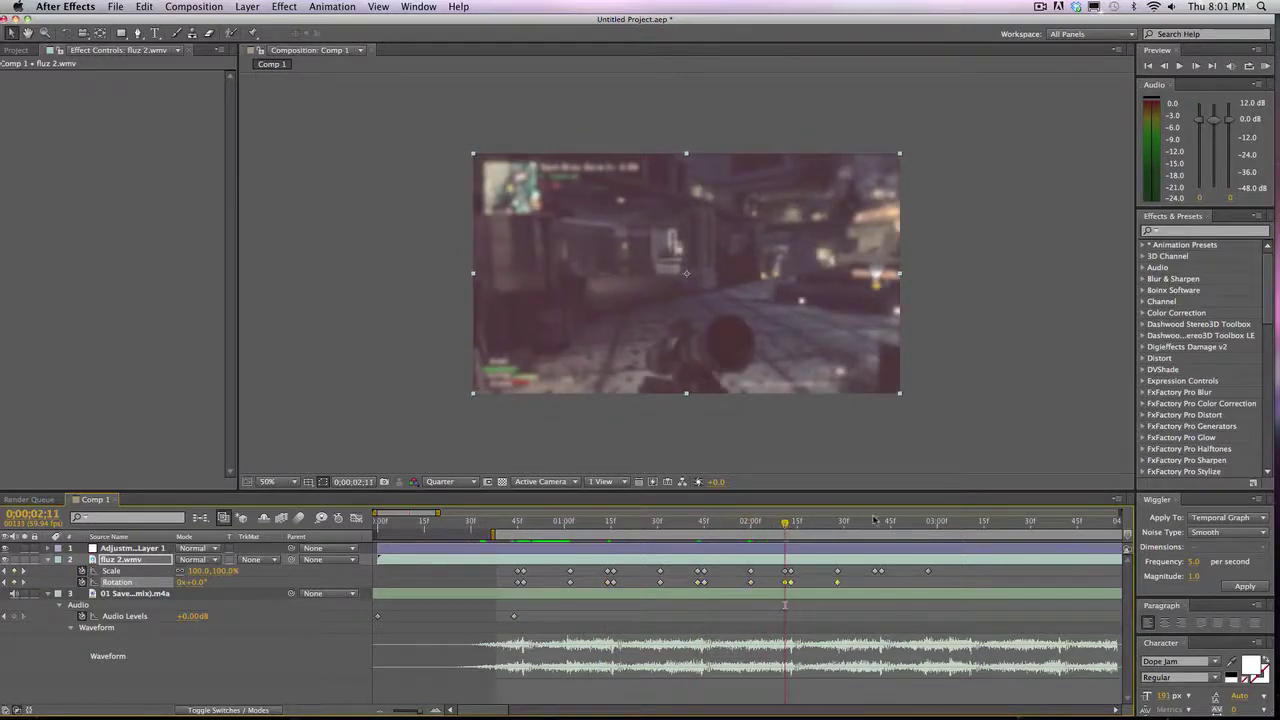
pyautogui.click(876, 521)
pyautogui.hotkey('ctrl', 'v')
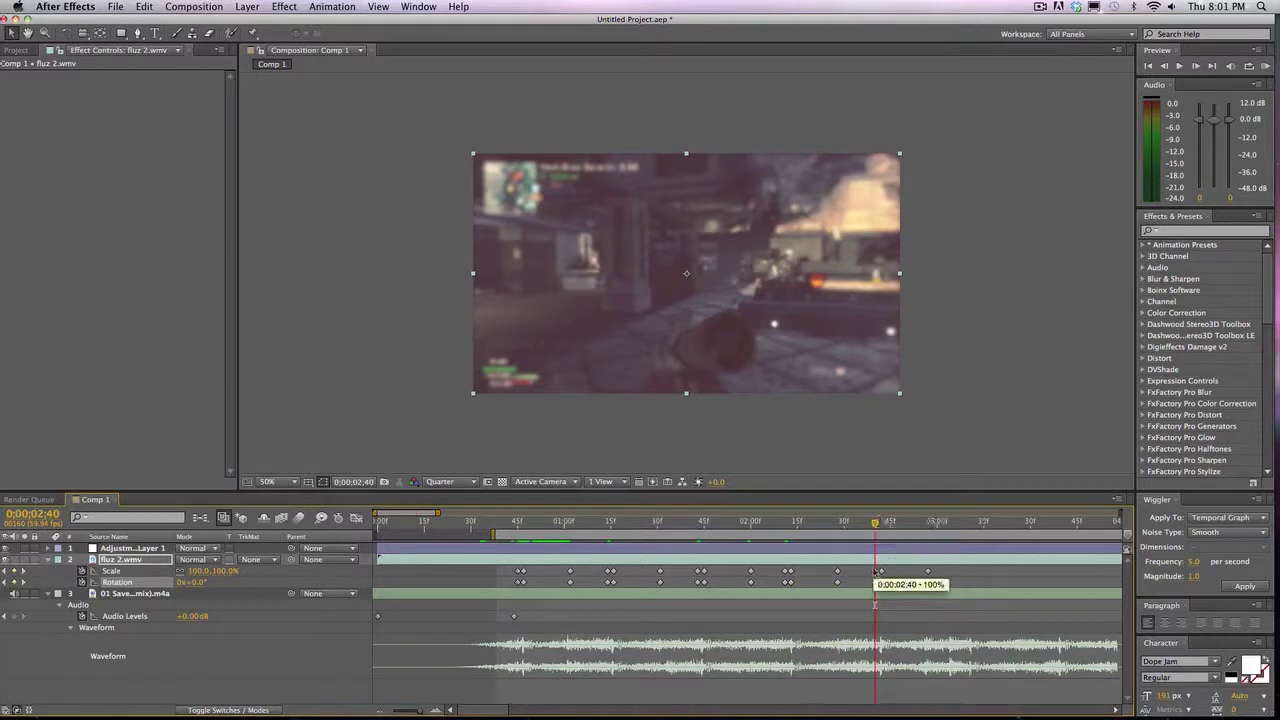
pyautogui.click(1265, 66)
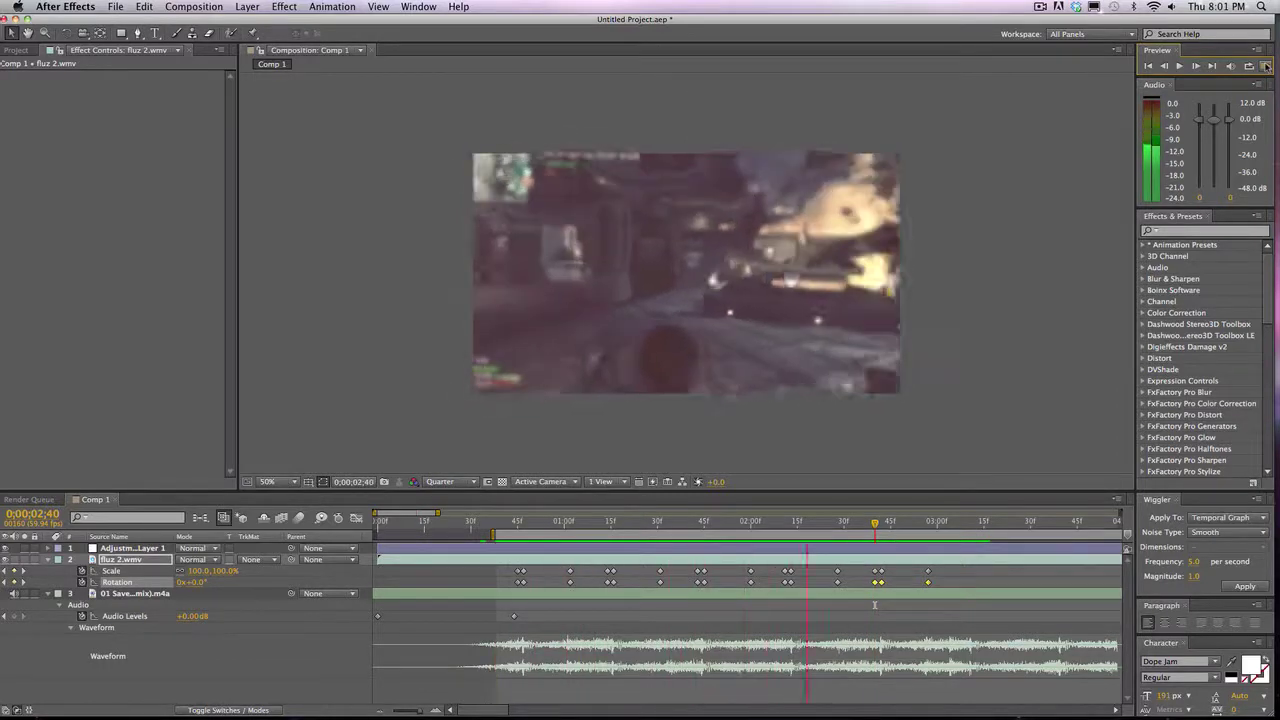
# Step: Change the Rotation tilt at 0;00;01;16 to -6°
pyautogui.press('space')
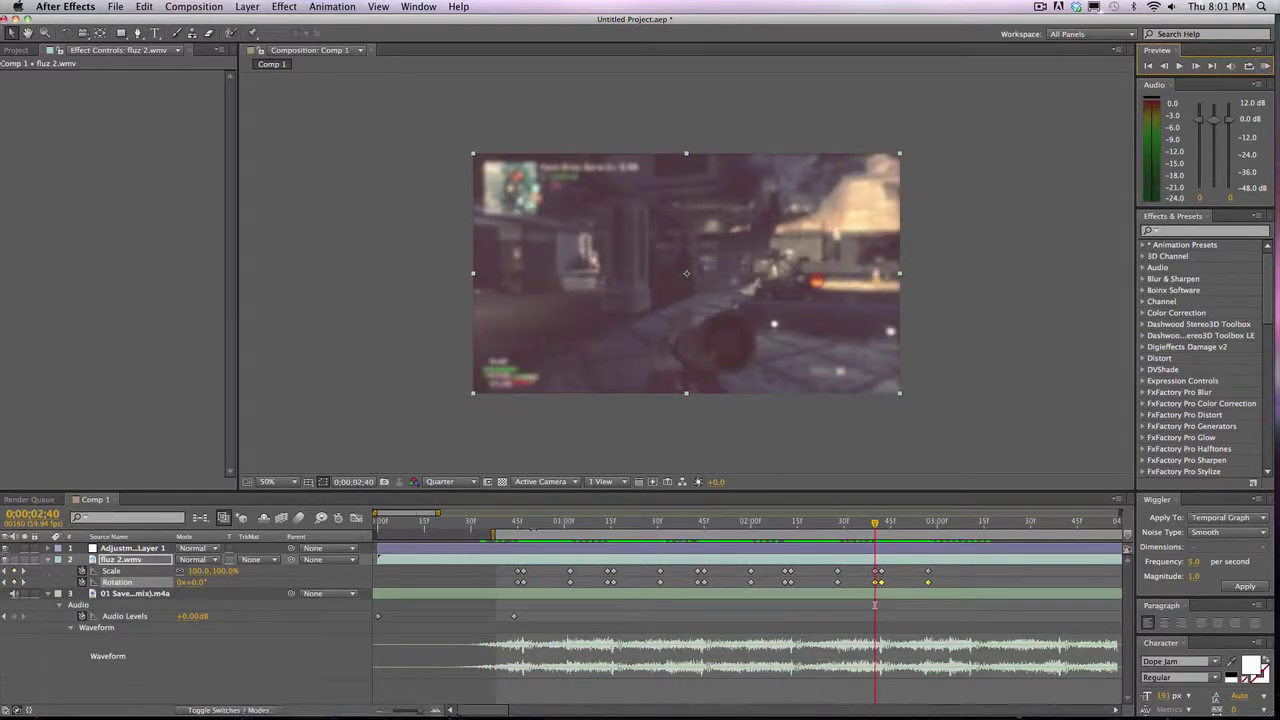
pyautogui.moveTo(558, 525); pyautogui.dragTo(613, 522)
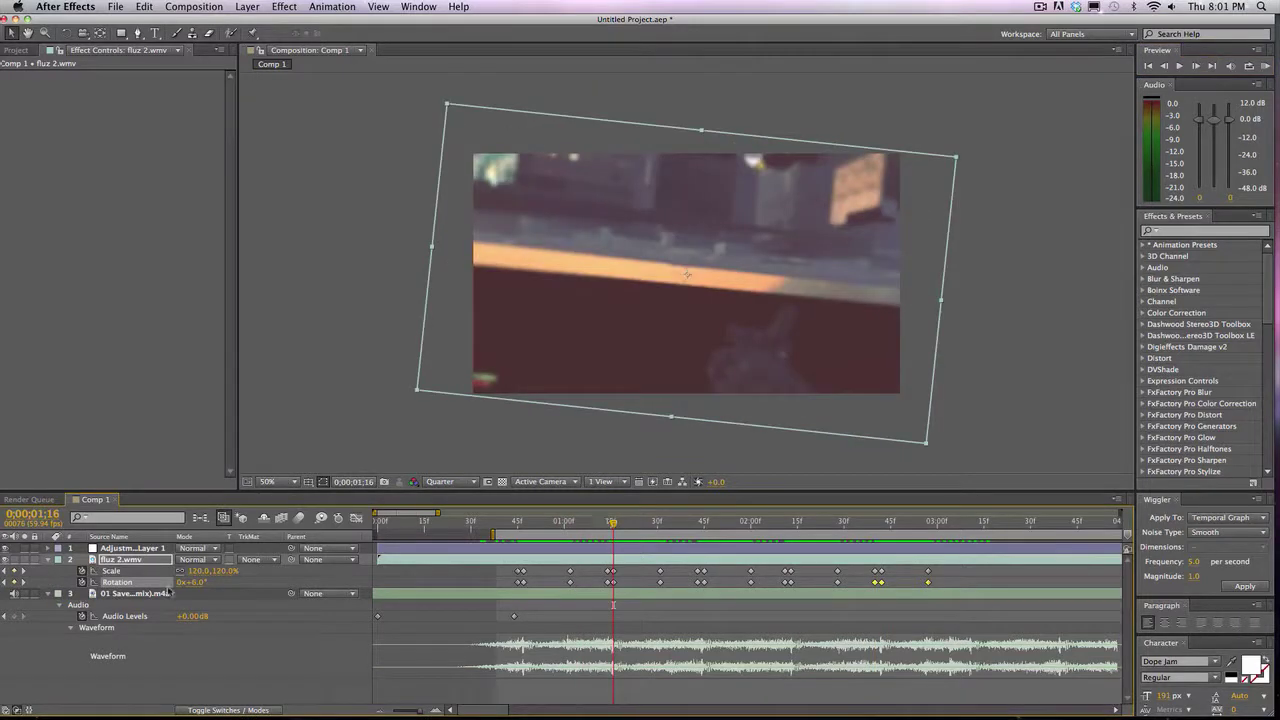
pyautogui.click(195, 582)
pyautogui.write('-6')
pyautogui.press('Return')
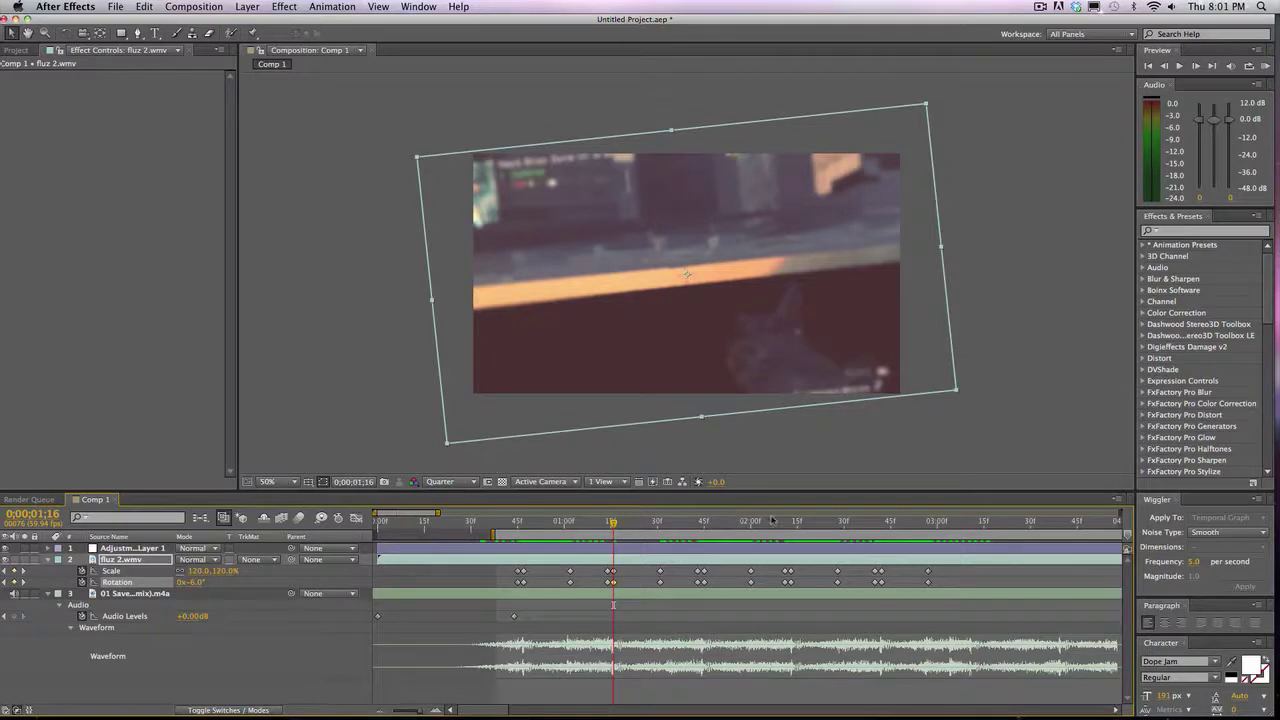
# Step: Change the Rotation tilt at 0;00;02;13 to -6° and play back
pyautogui.moveTo(772, 519); pyautogui.dragTo(785, 521)
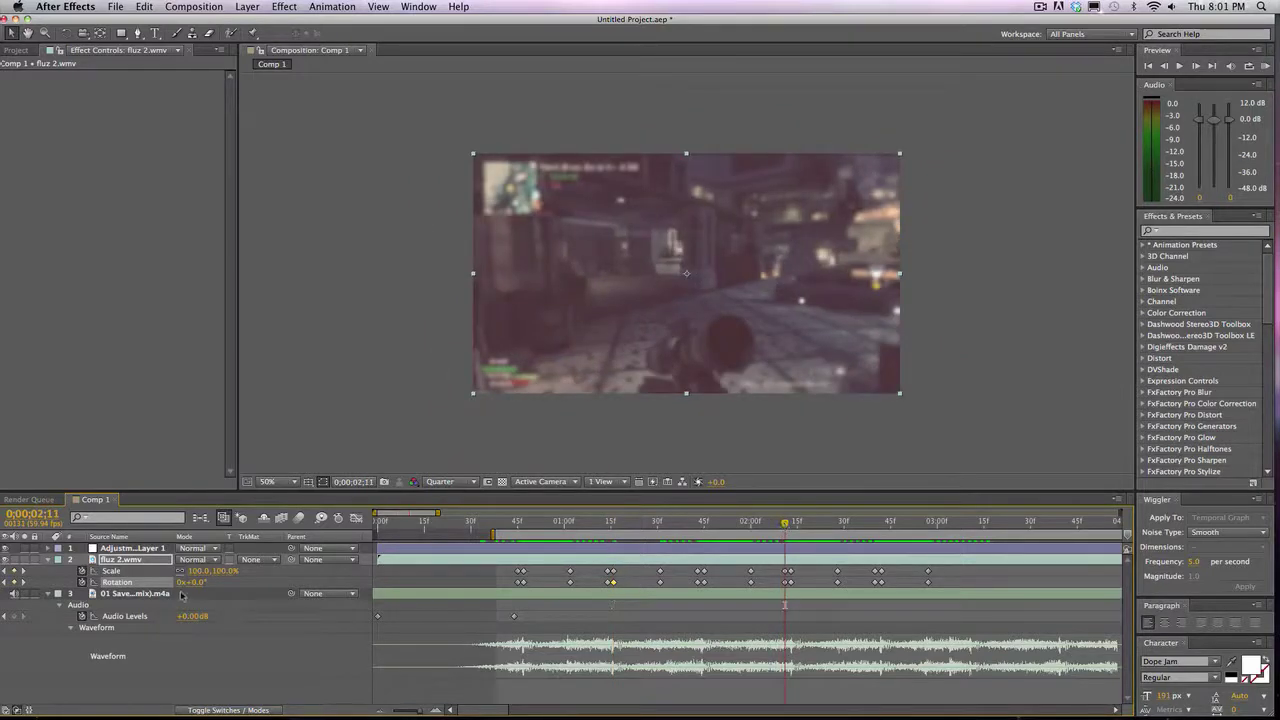
pyautogui.click(24, 582)
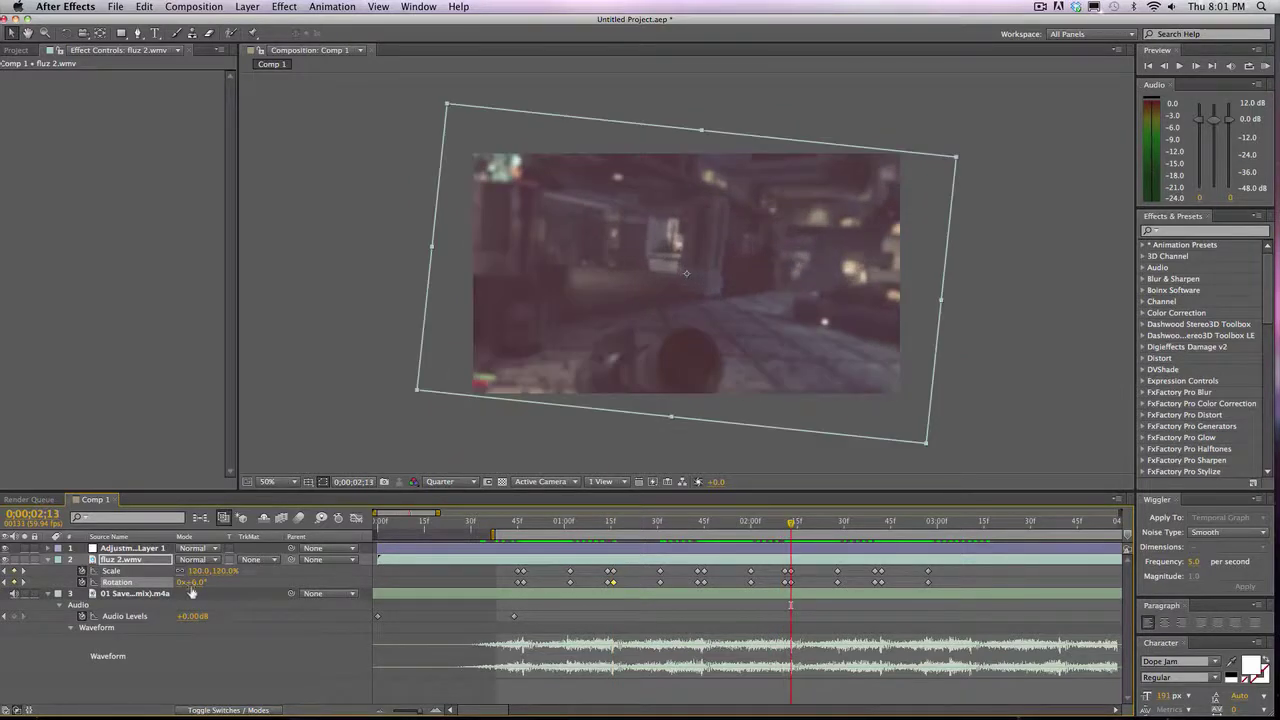
pyautogui.click(194, 583)
pyautogui.write('-6')
pyautogui.press('Return')
pyautogui.press('space')
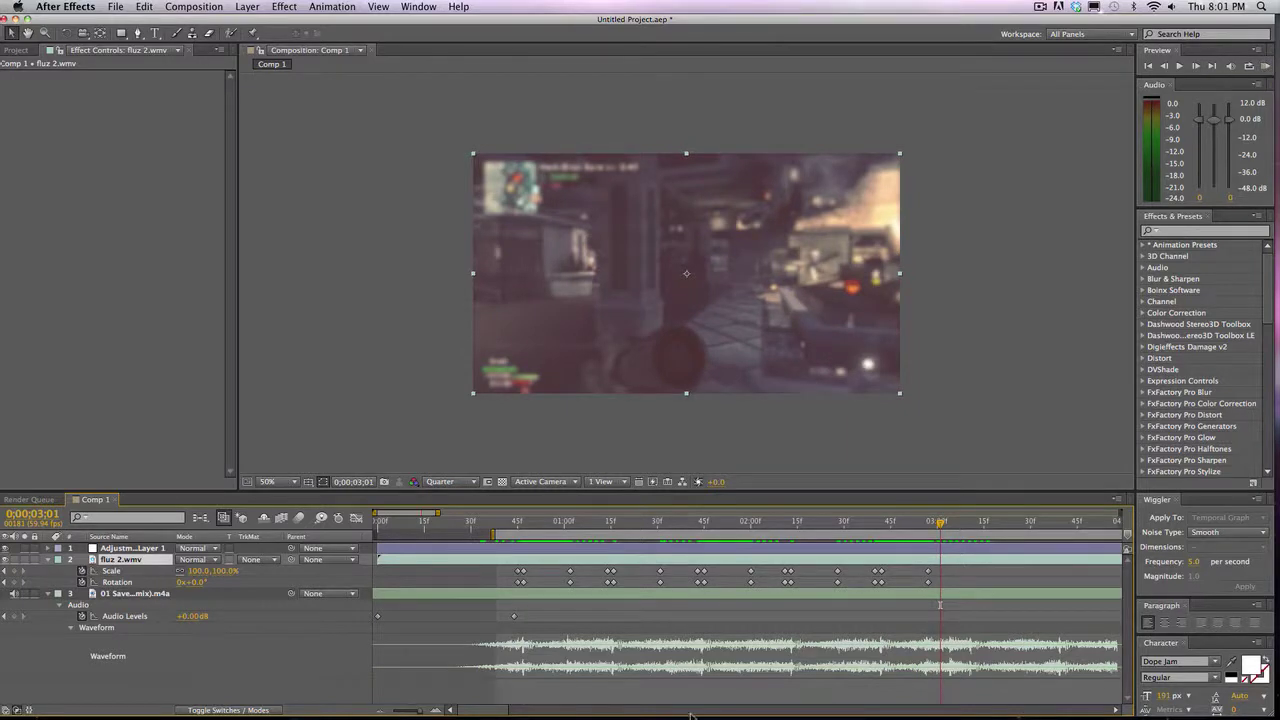
# Step: Collapse fluz 2.wmv's Scale and Rotation rows and RAM Preview the finished animation
pyautogui.click(48, 560)
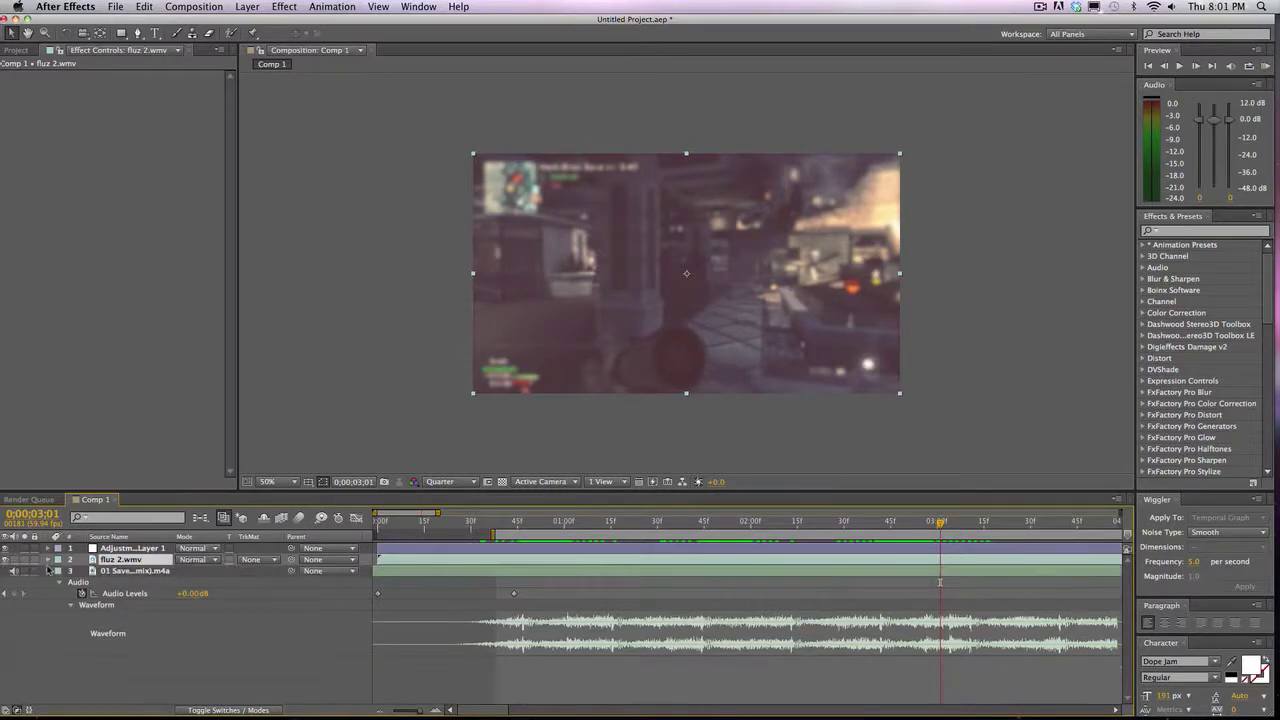
pyautogui.click(1265, 65)
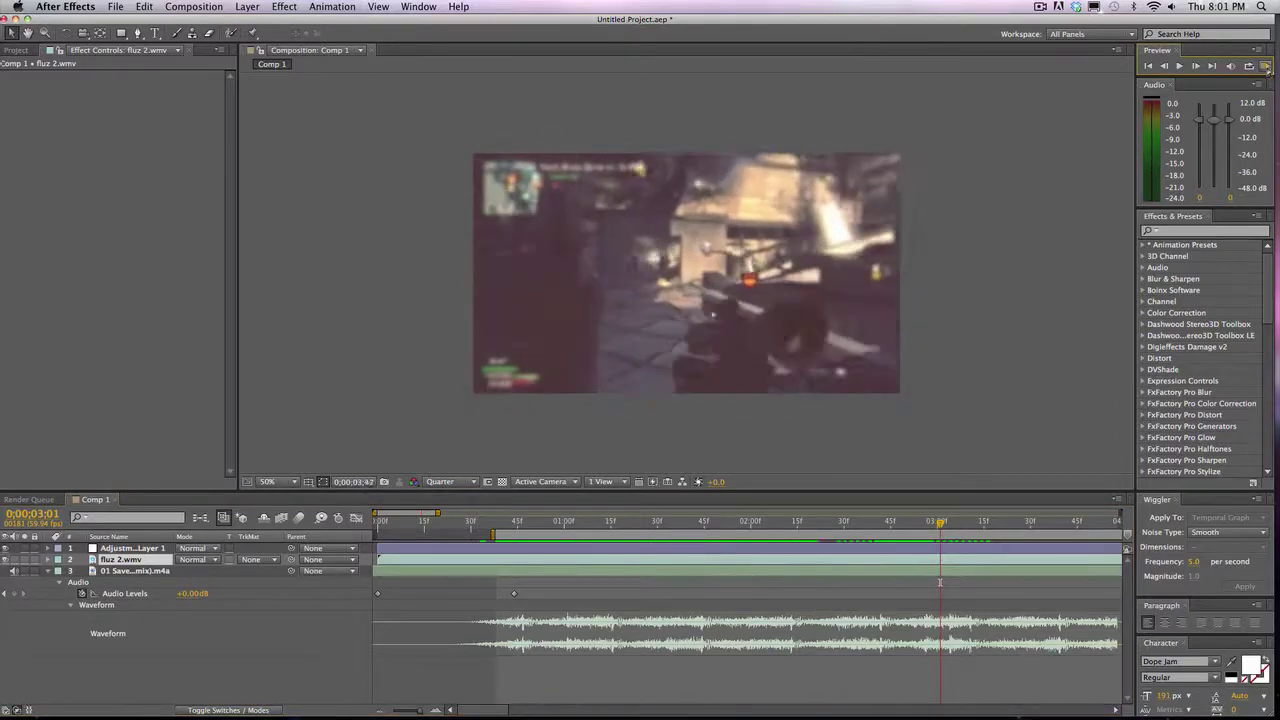
pyautogui.click(1265, 65)
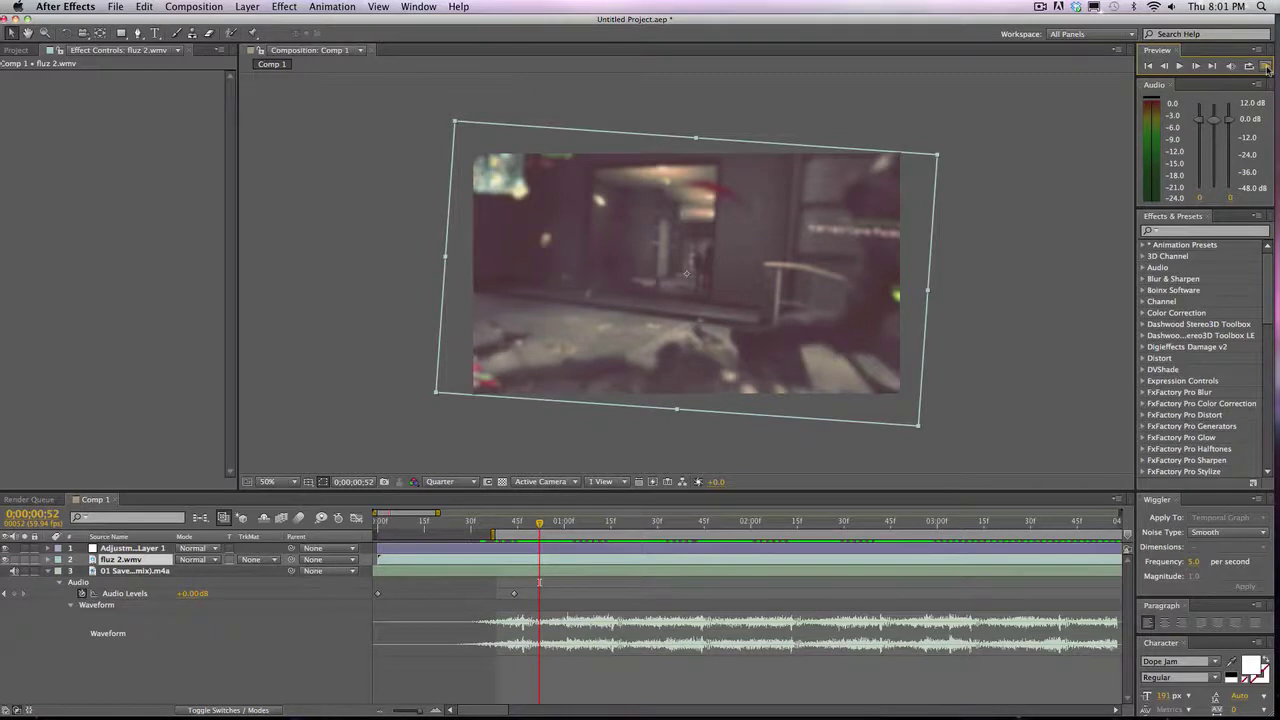
pyautogui.click(1266, 66)
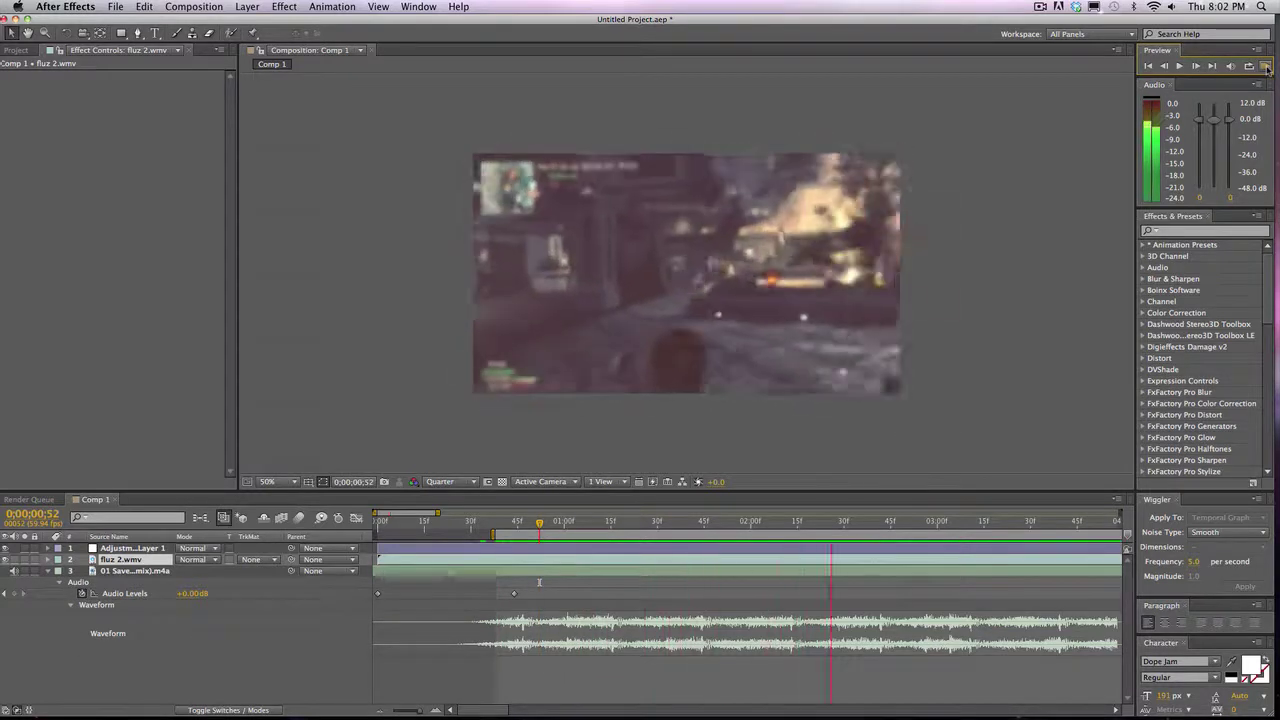
pyautogui.press('space')
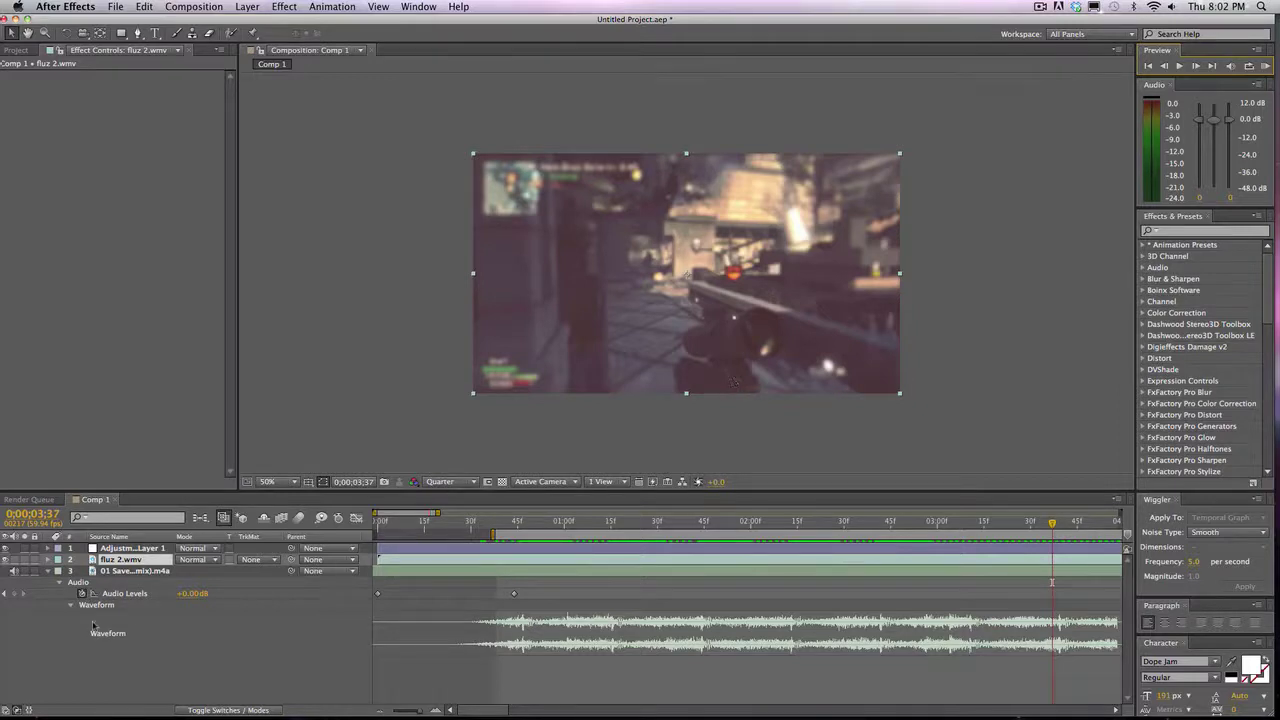
# Step: Collapse the audio layer, deselect, and scrub the timeline to review the alternating tilts
pyautogui.click(48, 571)
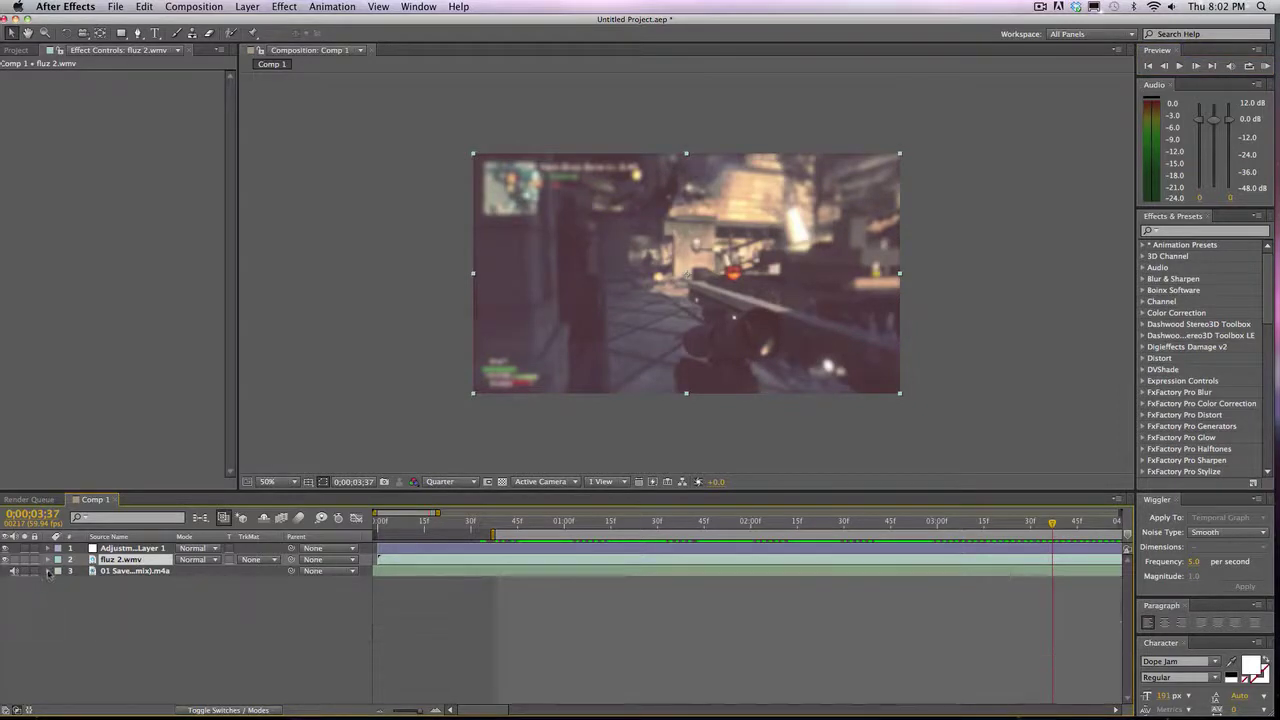
pyautogui.click(329, 405)
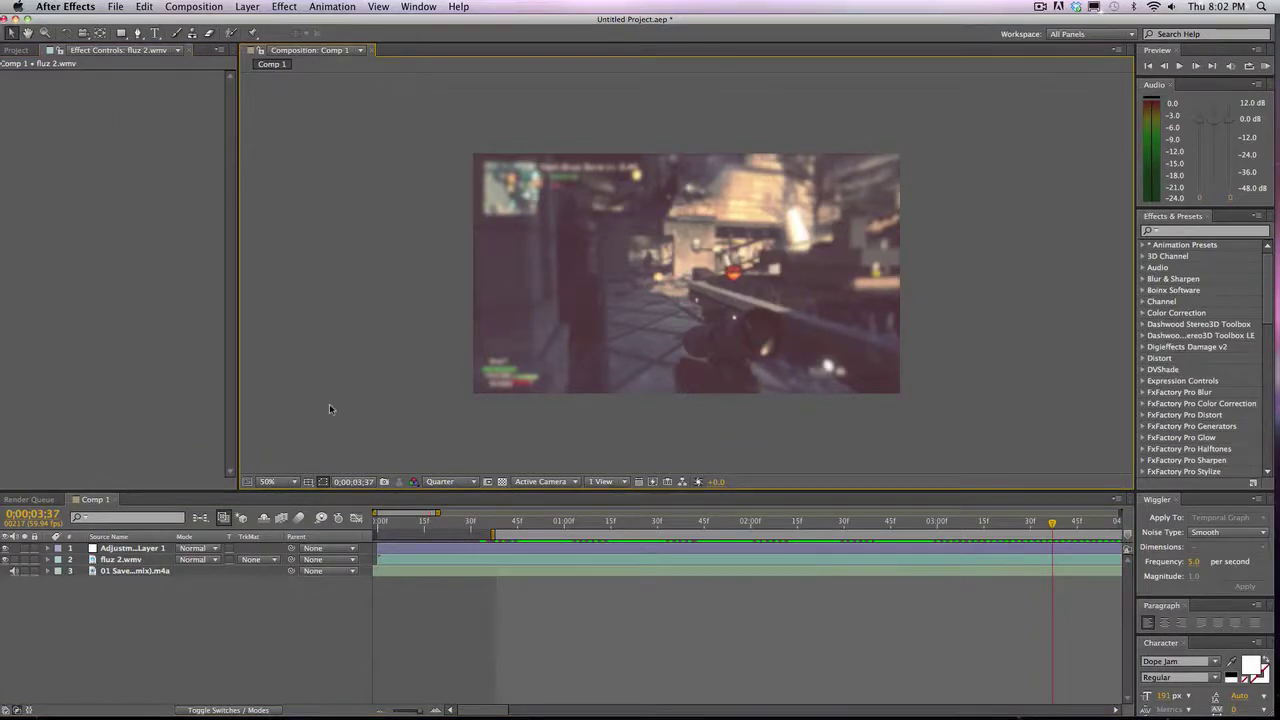
pyautogui.moveTo(509, 521); pyautogui.dragTo(906, 519)
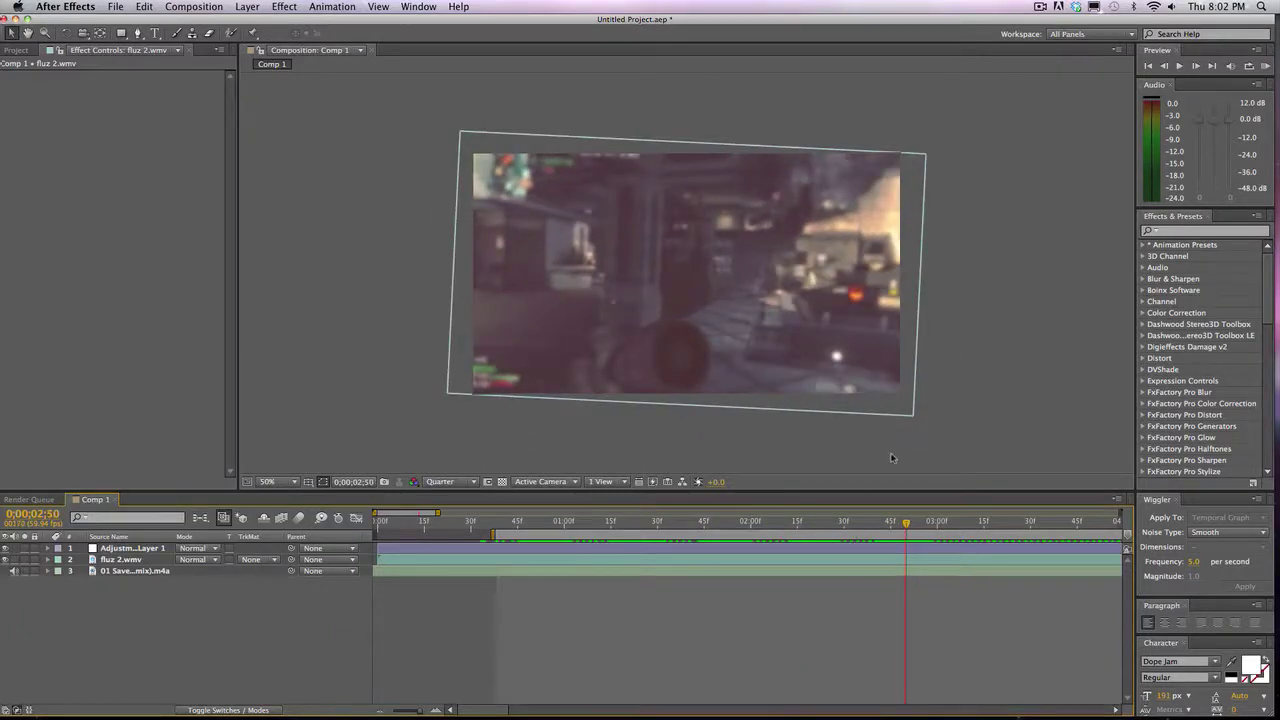